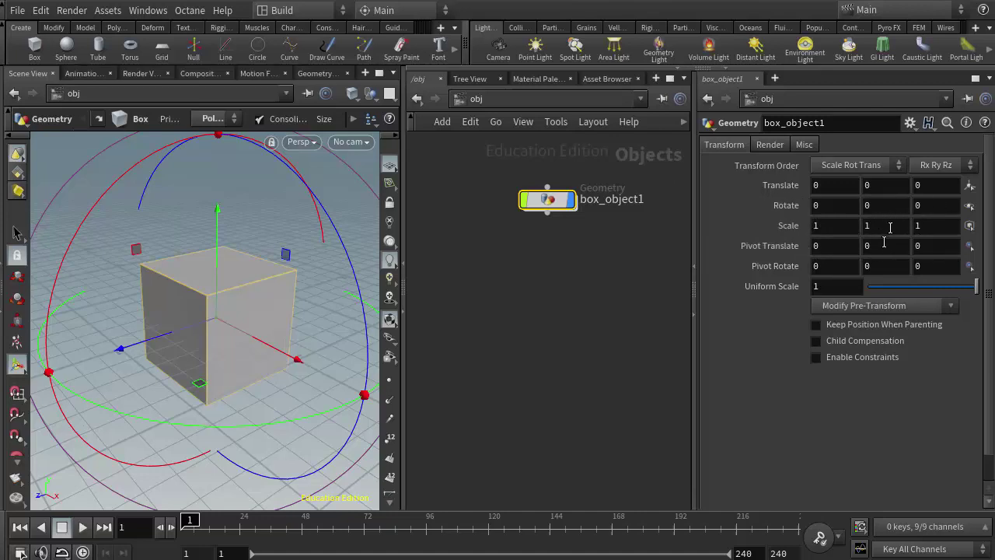
Locate the box_object1 geometry object at the origin in the Network Editor.
{"action": "mouse_move", "coordinate": [546, 205]}
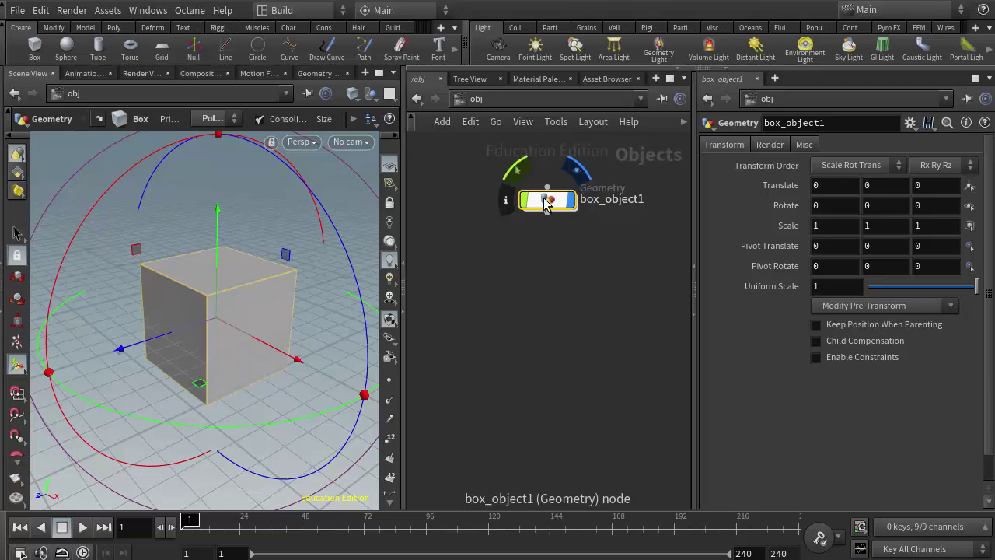
Enter box_object1 and resize box1 to be thin in X, taller in Y and deeper in Z.
{"action": "double_click", "coordinate": [547, 202]}
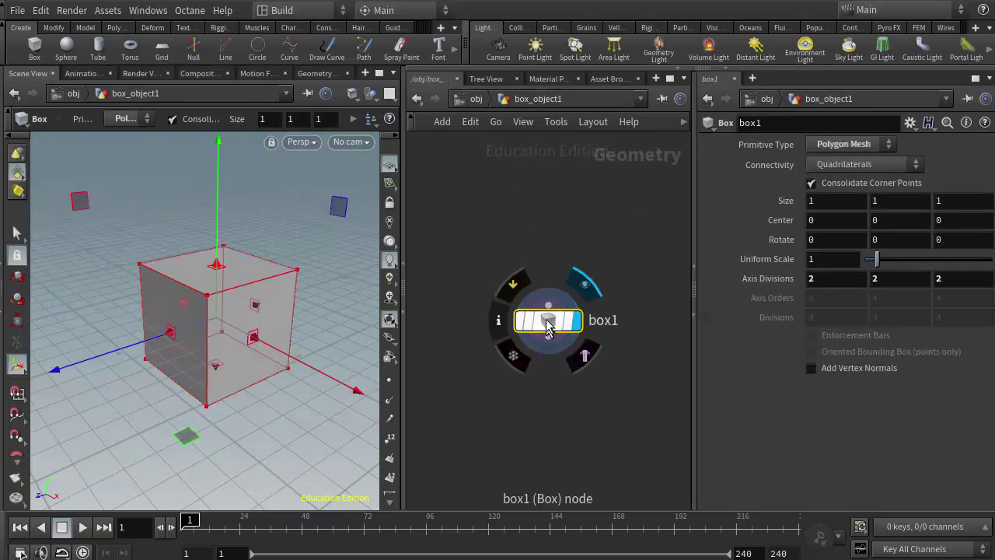
{"action": "left_click_drag", "start_coordinate": [548, 321], "coordinate": [549, 229]}
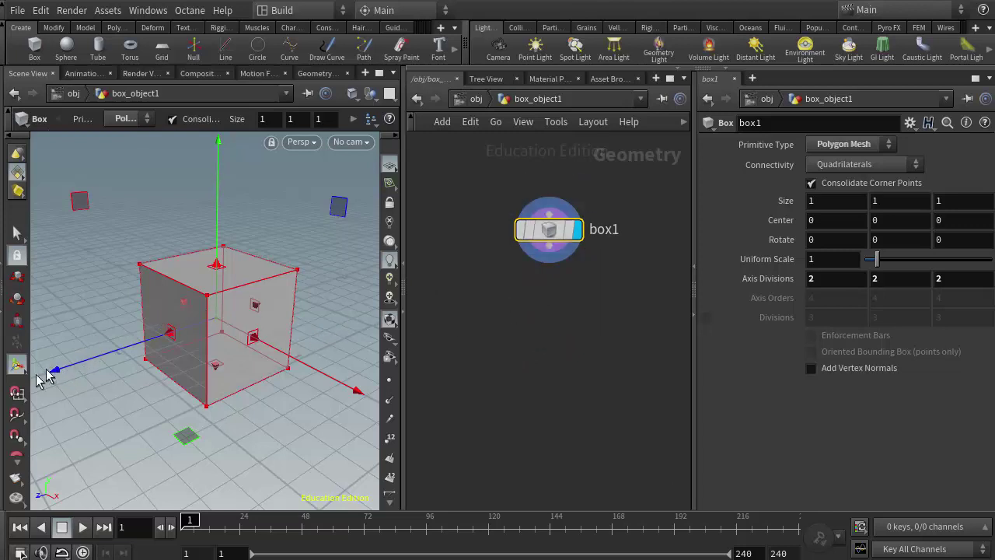
{"action": "left_click", "coordinate": [17, 364]}
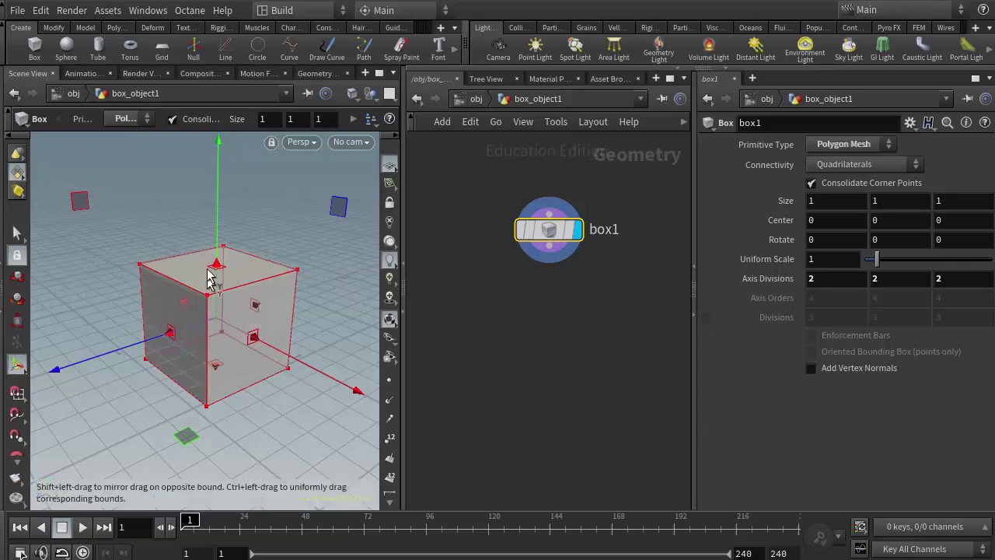
{"action": "left_click_drag", "start_coordinate": [253, 339], "coordinate": [194, 323]}
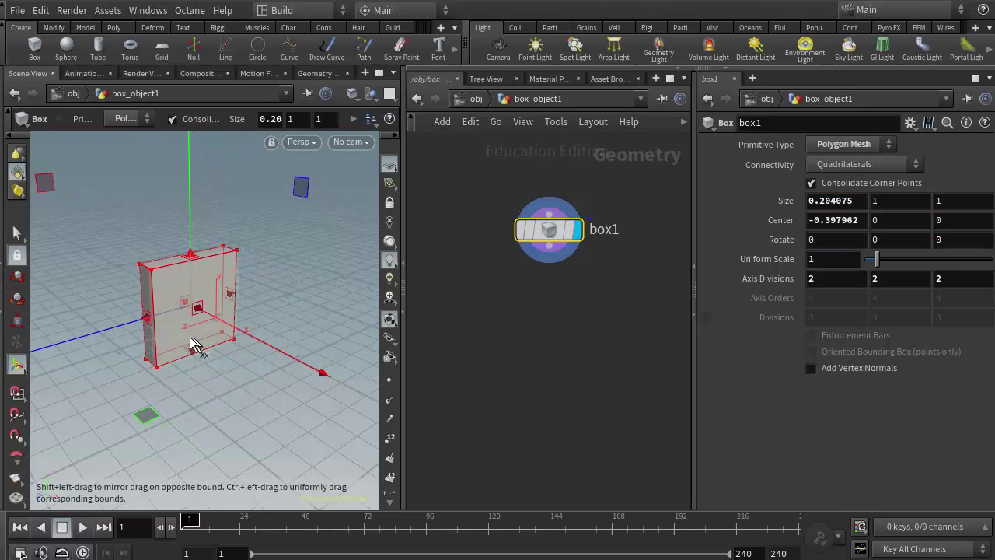
{"action": "left_click_drag", "start_coordinate": [189, 258], "coordinate": [189, 190]}
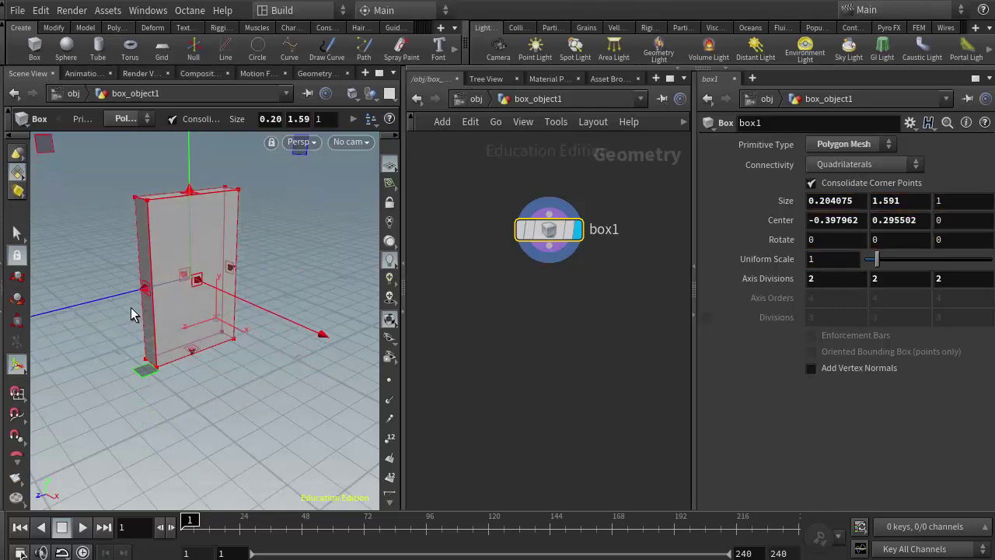
{"action": "left_click_drag", "start_coordinate": [144, 289], "coordinate": [61, 310]}
Raise the slab above the grid so its centre sits at about Y 1.2.
{"action": "left_click_drag", "start_coordinate": [311, 424], "coordinate": [207, 284], "text": "alt"}
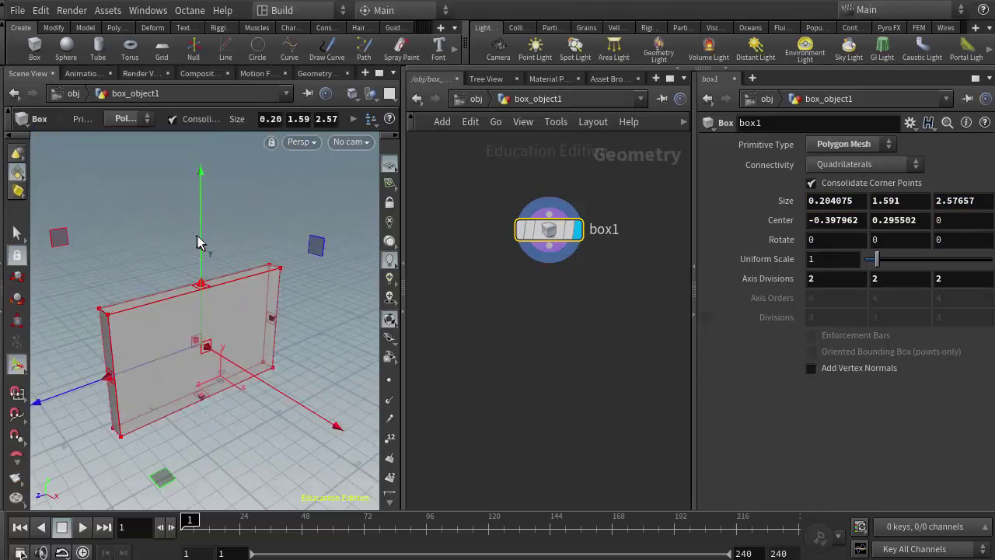
{"action": "left_click_drag", "start_coordinate": [197, 241], "coordinate": [210, 166]}
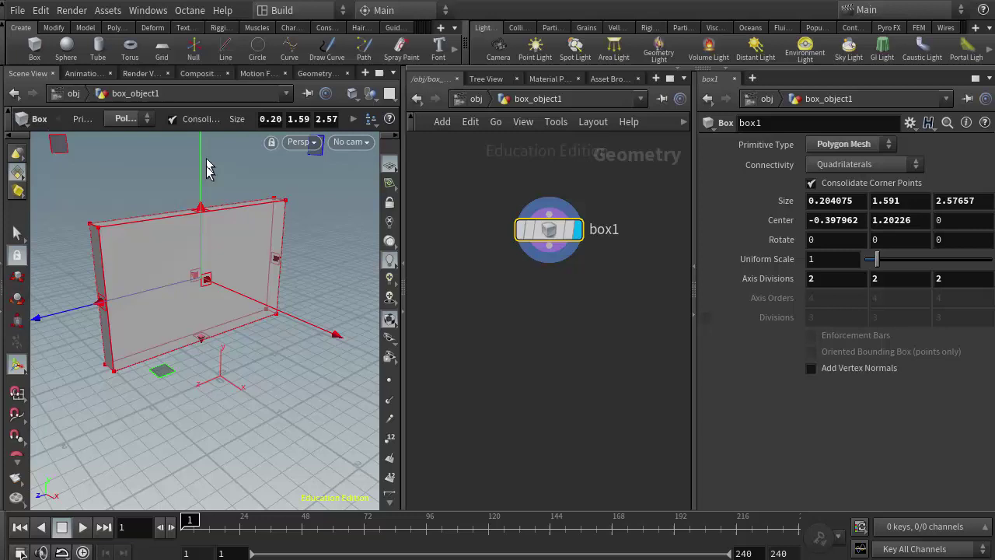
{"action": "key", "text": "Escape"}
{"action": "left_click_drag", "start_coordinate": [311, 295], "coordinate": [274, 410]}
{"action": "key", "text": "Return"}
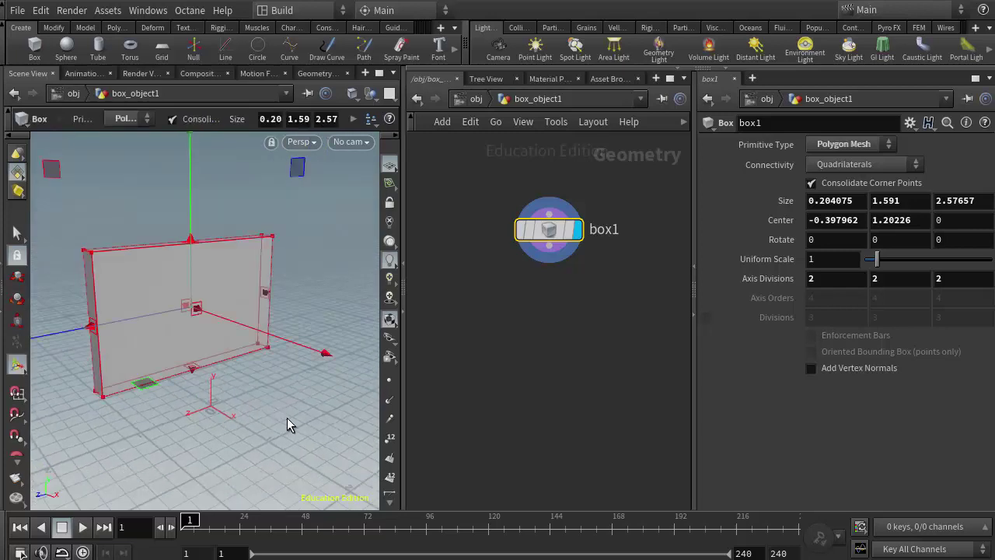
{"action": "key", "text": "Escape"}
{"action": "key", "text": "Return"}
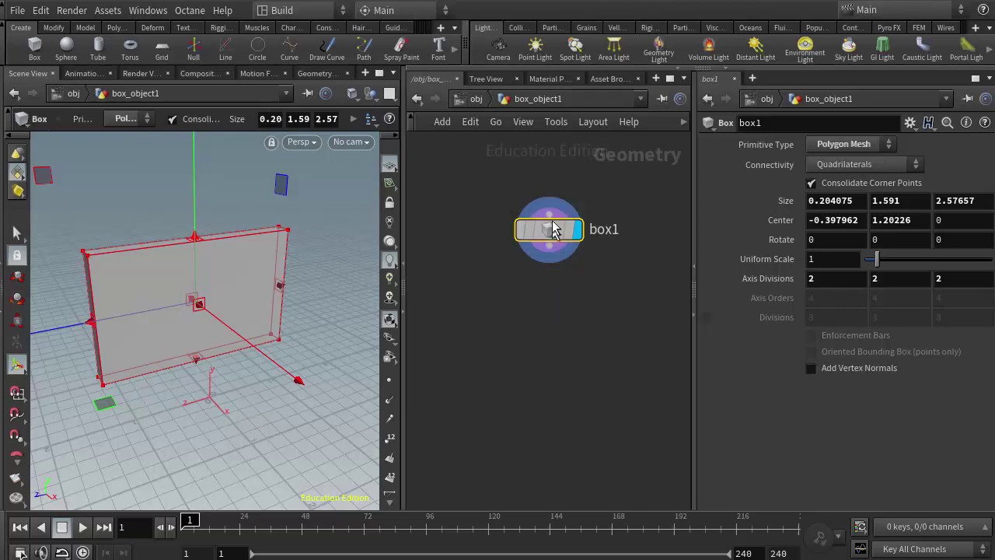
{"action": "left_click_drag", "start_coordinate": [547, 229], "coordinate": [551, 207]}
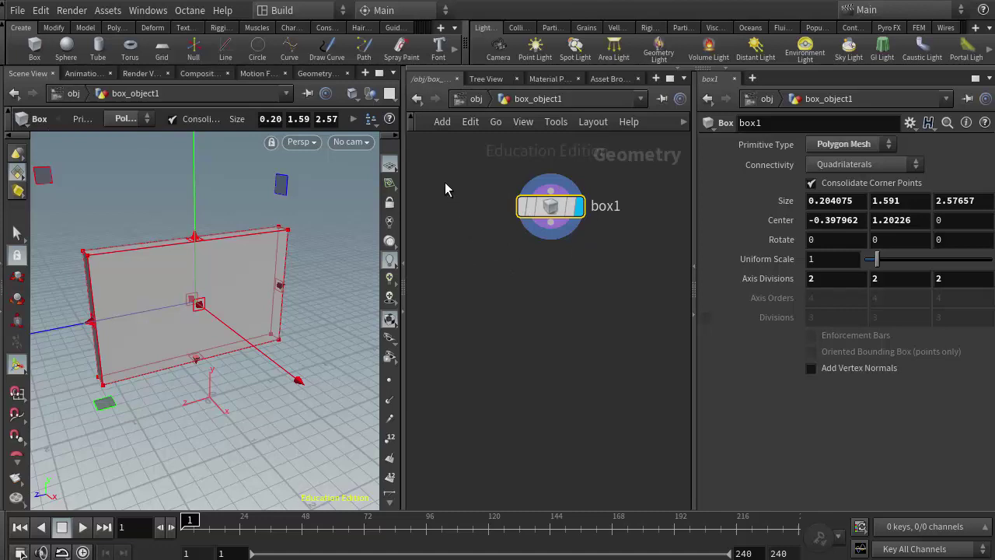
Add an RBD Material Fracture node below box1.
{"action": "key", "text": "Tab"}
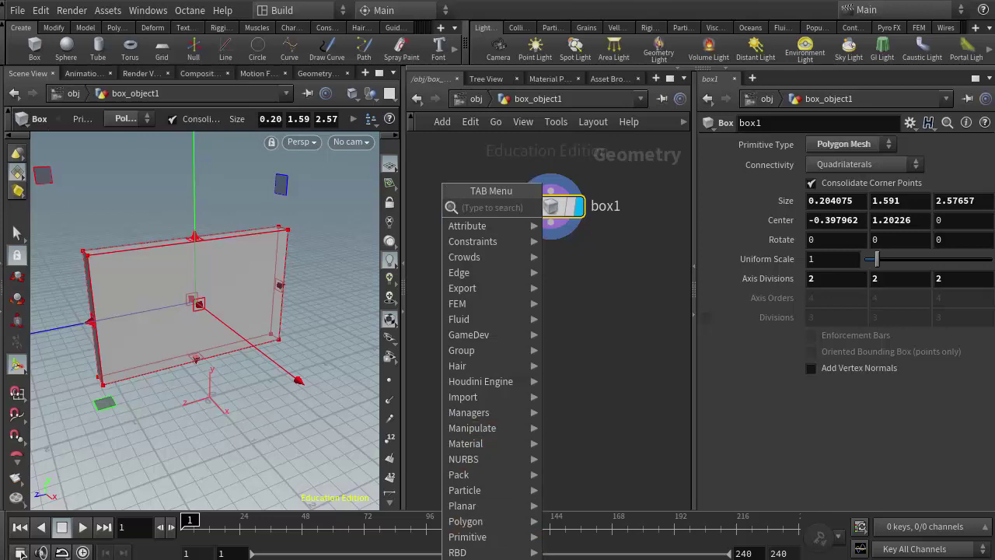
{"action": "mouse_move", "coordinate": [490, 260]}
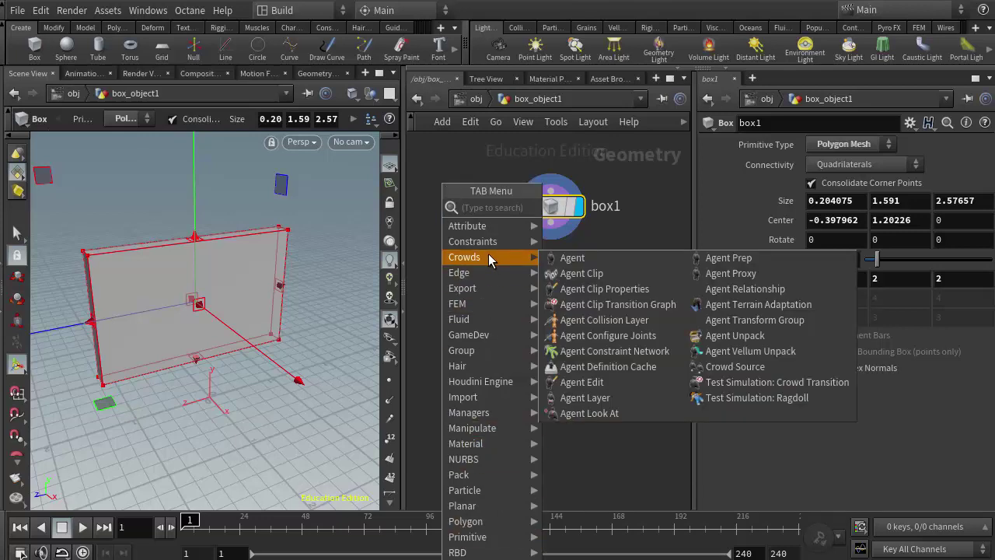
{"action": "type", "text": "rbd"}
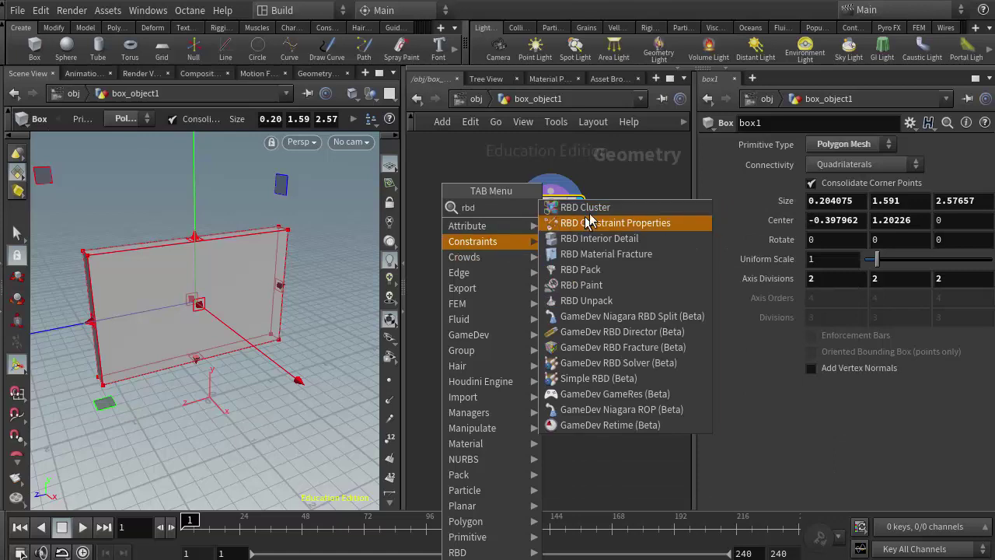
{"action": "left_click", "coordinate": [618, 254]}
{"action": "left_click", "coordinate": [536, 307]}
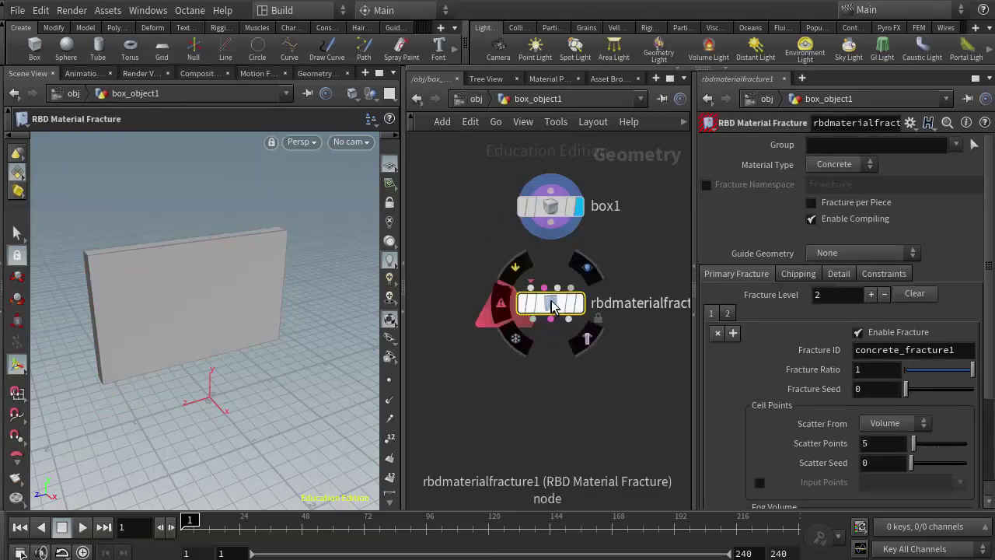
{"action": "left_click_drag", "start_coordinate": [551, 314], "coordinate": [508, 316]}
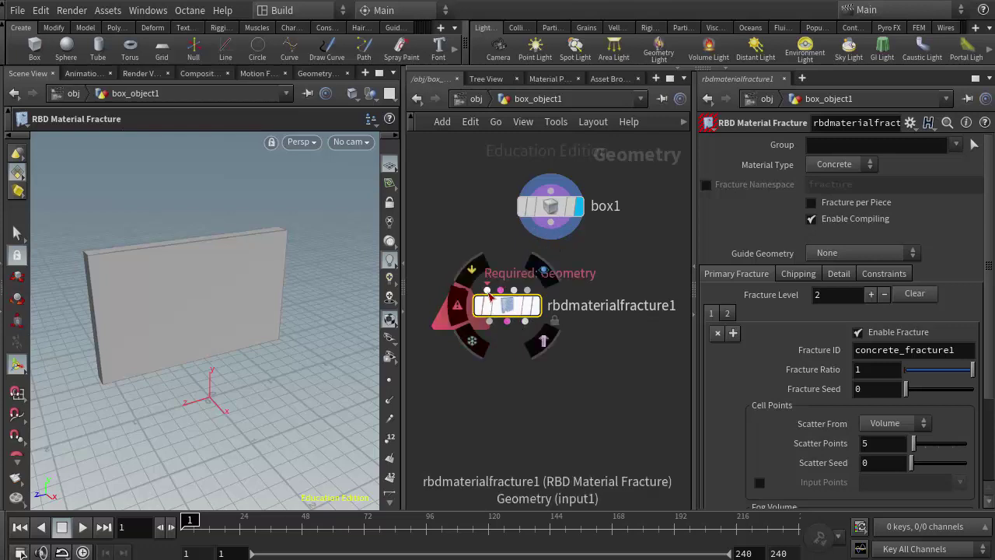
Wire box1 into rbdmaterialfracture1 and display its fractured concrete pieces.
{"action": "left_click_drag", "start_coordinate": [550, 226], "coordinate": [482, 288]}
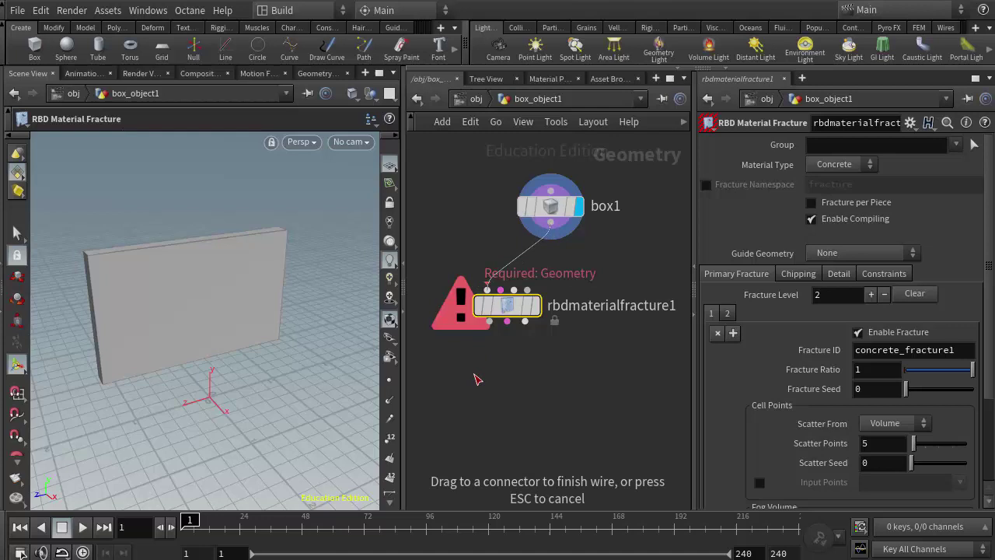
{"action": "left_click", "coordinate": [479, 381]}
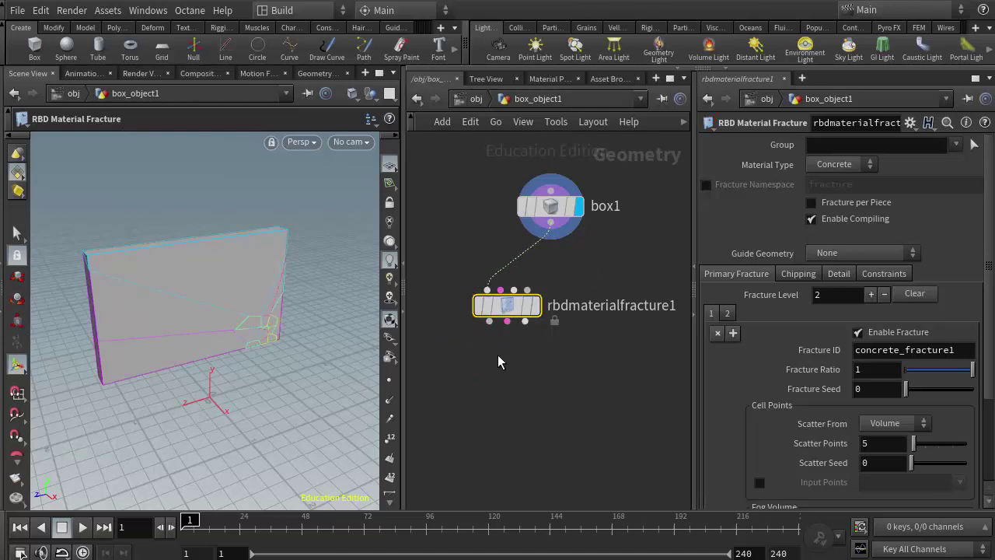
{"action": "left_click", "coordinate": [536, 311]}
{"action": "mouse_move", "coordinate": [511, 309]}
{"action": "left_mouse_down"}
{"action": "mouse_move", "coordinate": [498, 308]}
{"action": "mouse_move", "coordinate": [499, 298]}
{"action": "left_mouse_up"}
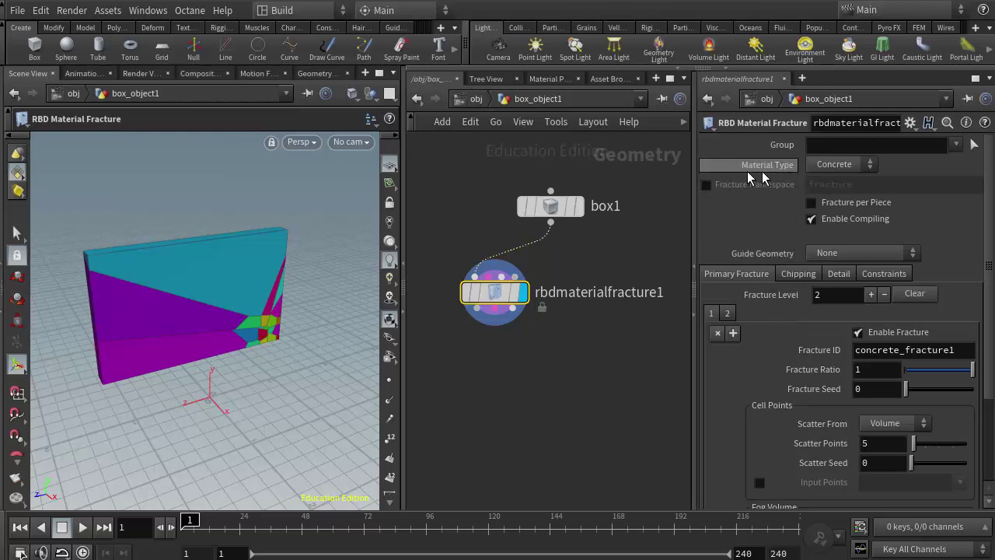
{"action": "left_click", "coordinate": [830, 166]}
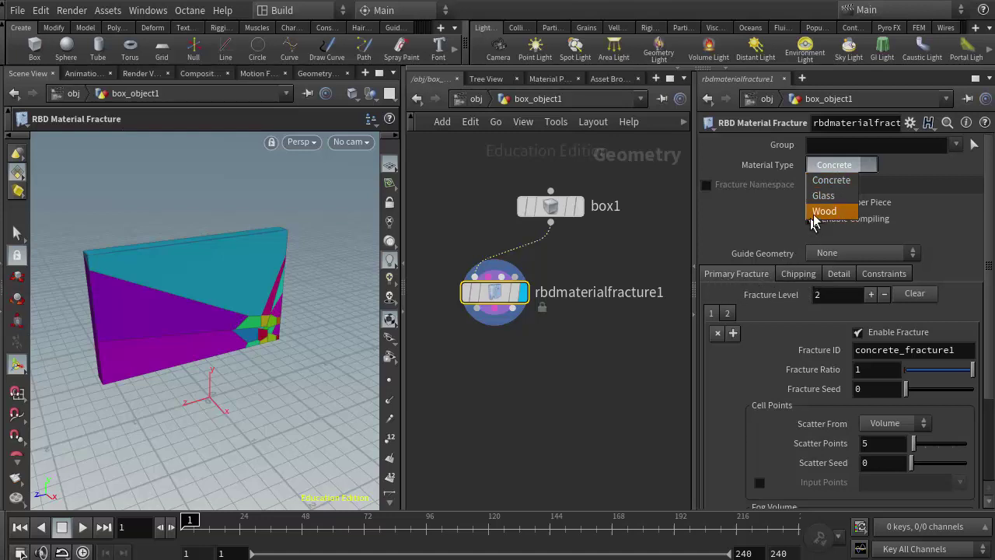
{"action": "left_click", "coordinate": [836, 196]}
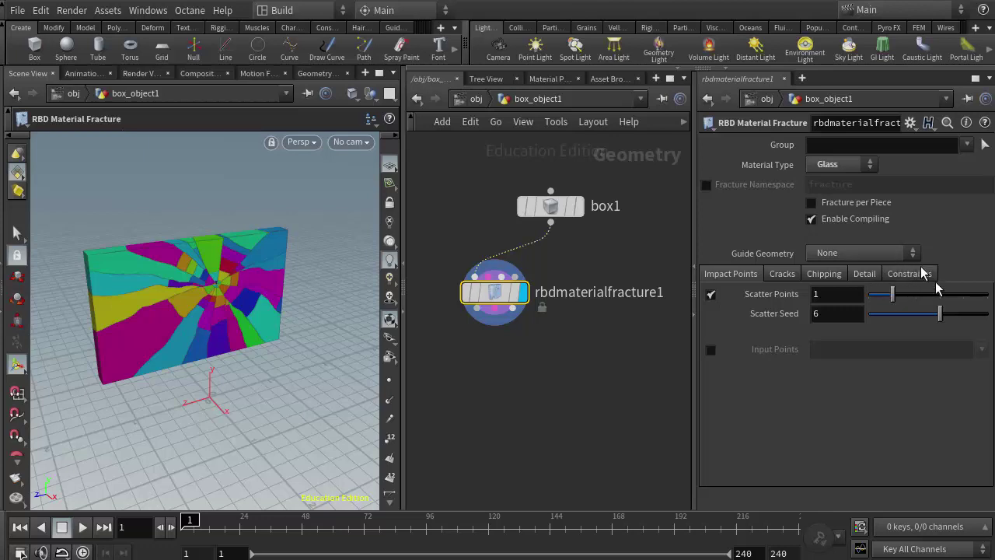
{"action": "left_click", "coordinate": [840, 165]}
{"action": "left_click", "coordinate": [836, 214]}
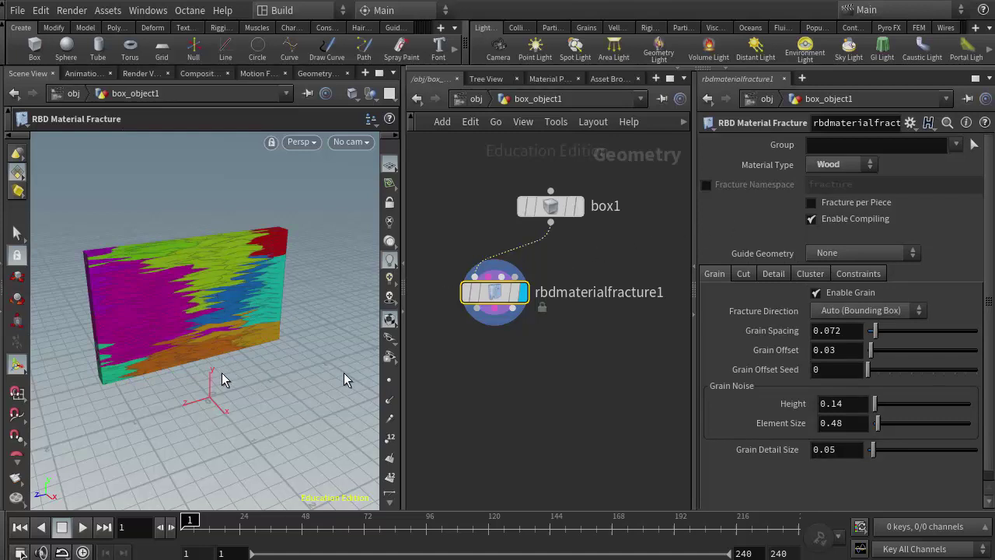
{"action": "left_click", "coordinate": [838, 167]}
{"action": "left_click", "coordinate": [832, 180]}
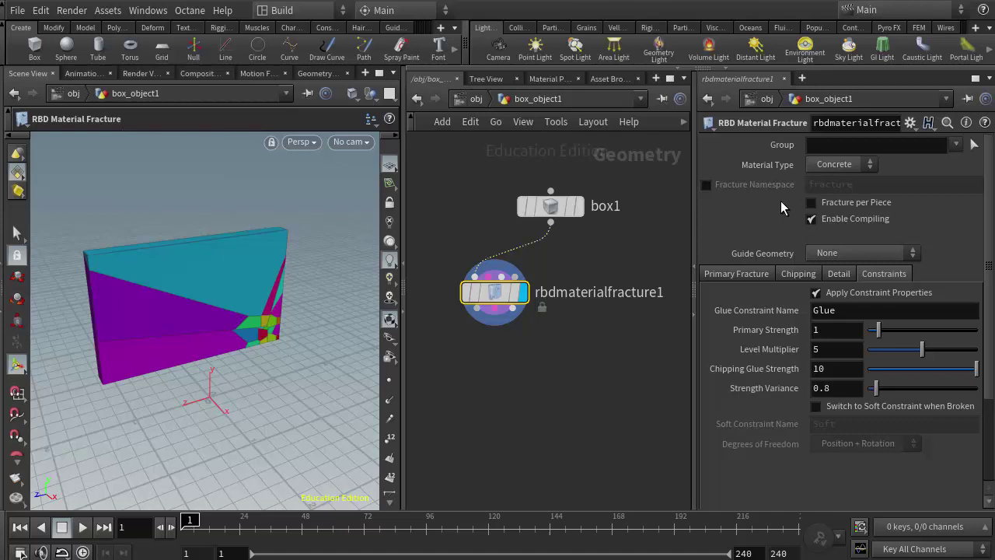
{"action": "left_click", "coordinate": [739, 276]}
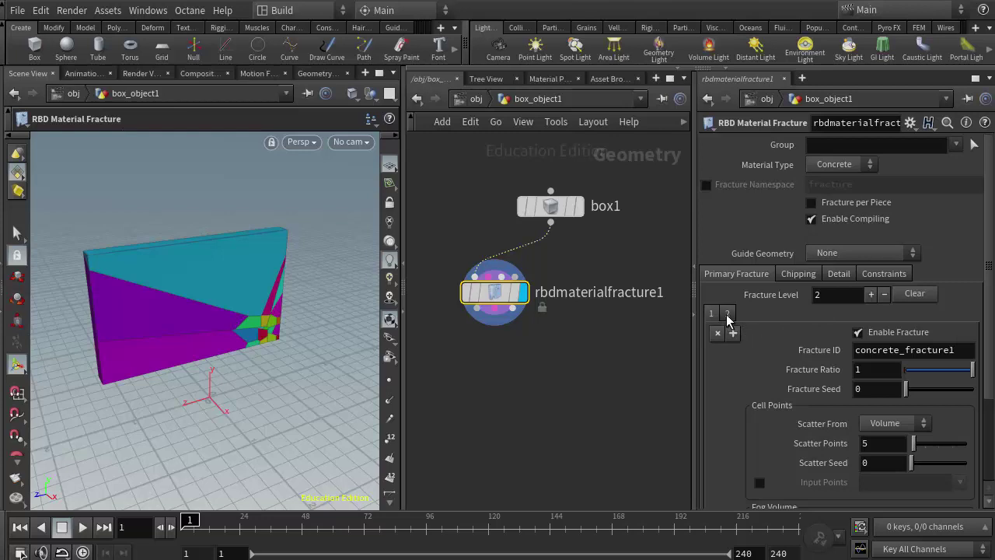
Delete fracture level 2 and set the fog volume Noise Frequency to 0.3.
{"action": "left_click", "coordinate": [728, 313]}
{"action": "left_click", "coordinate": [718, 333]}
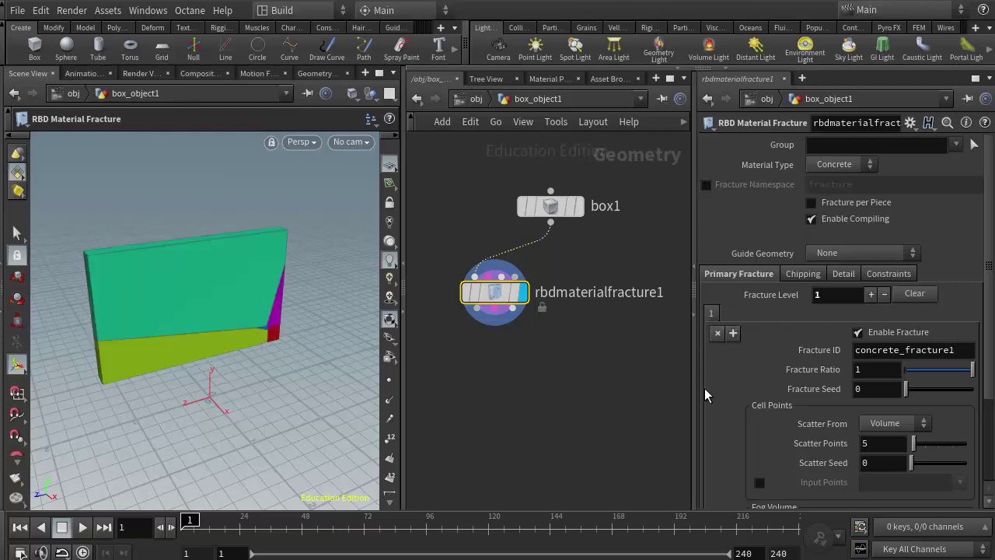
{"action": "left_click_drag", "start_coordinate": [984, 363], "coordinate": [978, 456]}
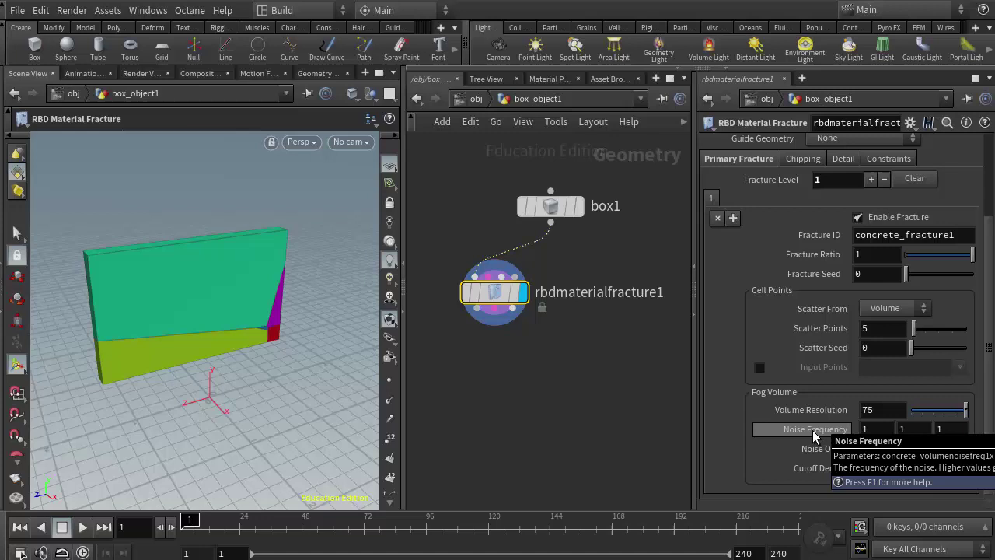
{"action": "middle_click_drag", "start_coordinate": [814, 436], "coordinate": [753, 430]}
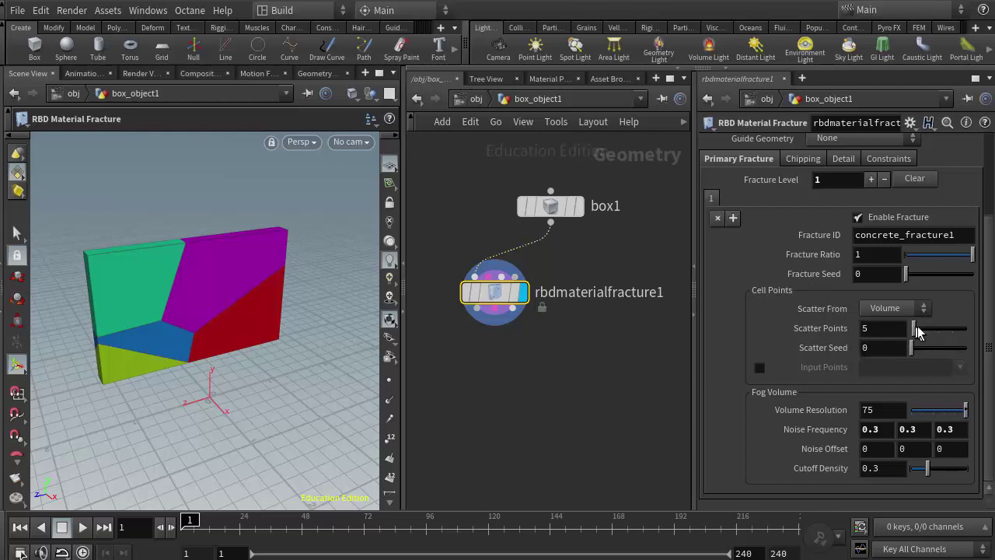
Set the first level's scatter points back to 5 after trying a higher value.
{"action": "left_click_drag", "start_coordinate": [914, 328], "coordinate": [916, 332]}
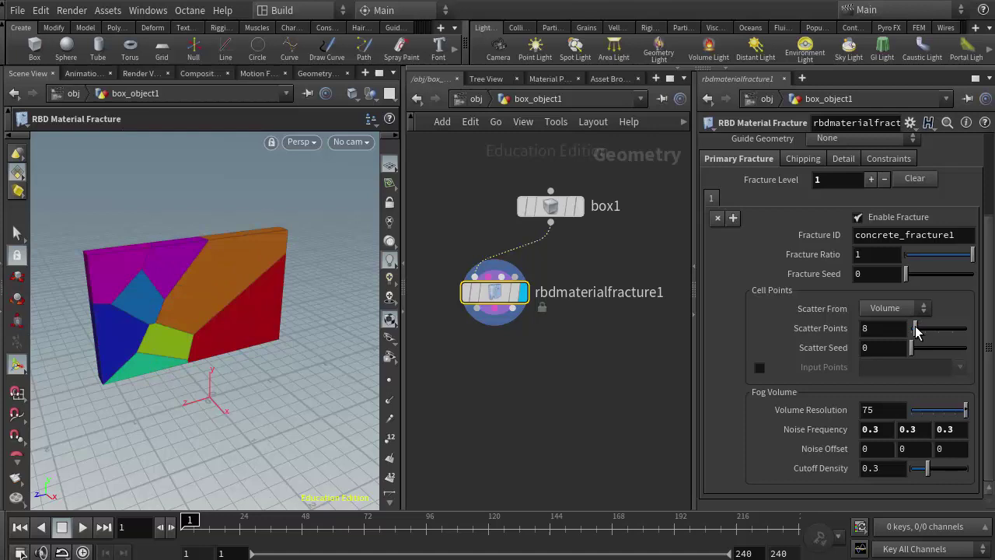
{"action": "left_click", "coordinate": [886, 327]}
{"action": "type", "text": "5"}
{"action": "key", "text": "Return"}
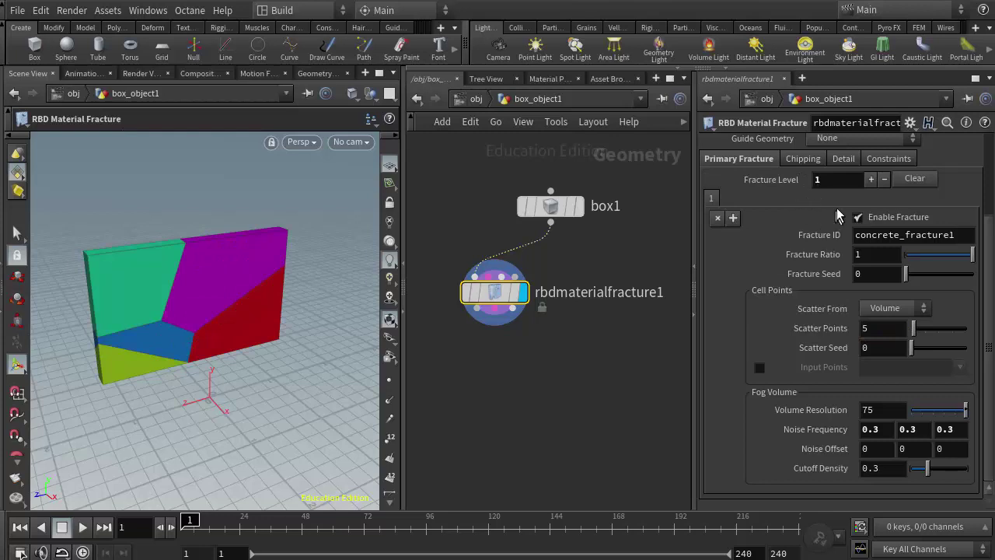
Add a second fracture level with 14 scatter points and move the fracture node lower.
{"action": "left_click", "coordinate": [871, 178]}
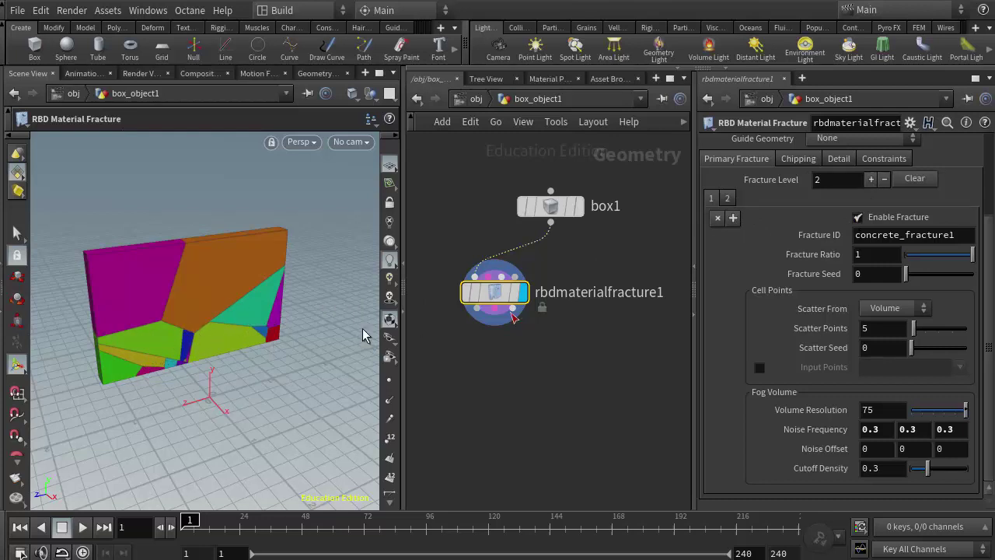
{"action": "left_click", "coordinate": [727, 198]}
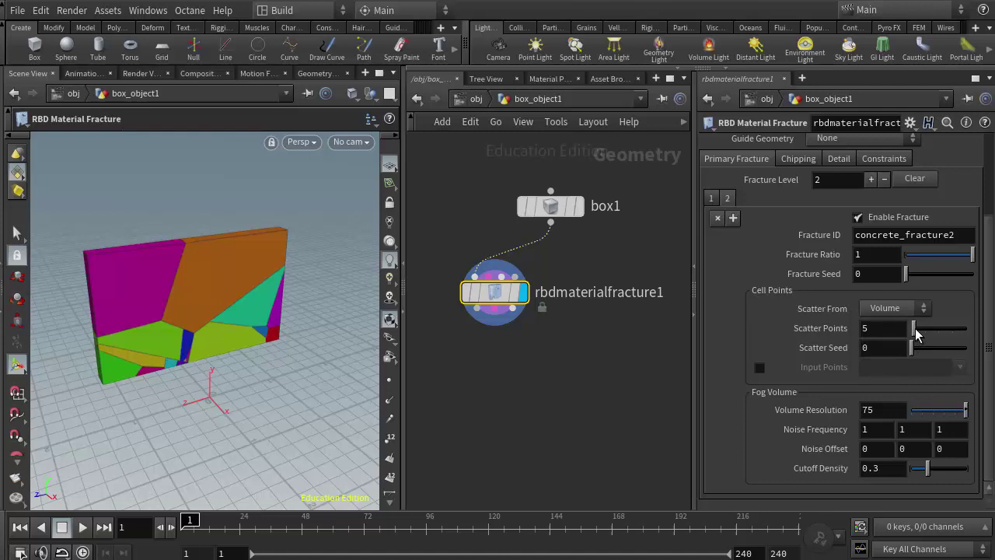
{"action": "left_click_drag", "start_coordinate": [916, 332], "coordinate": [921, 333]}
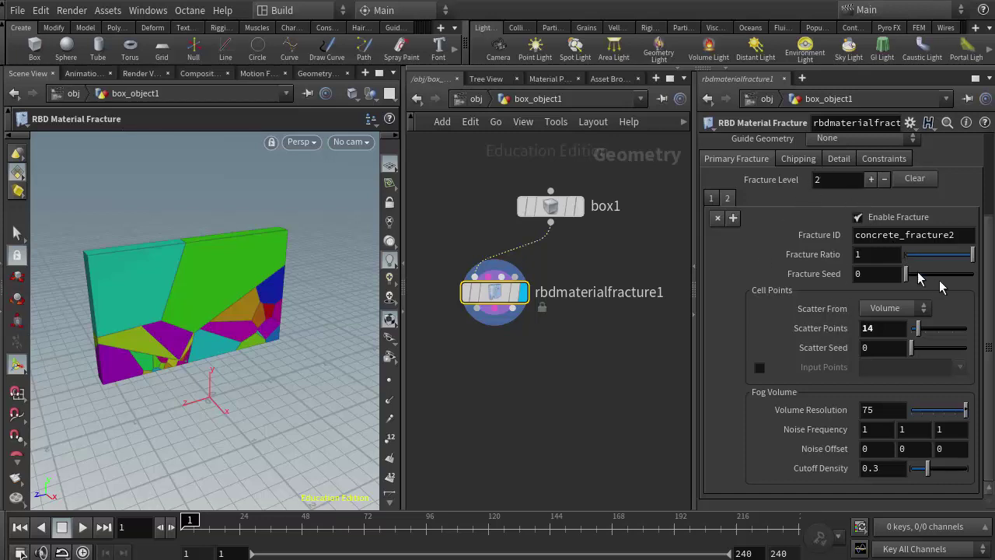
{"action": "scroll", "coordinate": [991, 296], "scroll_direction": "up", "scroll_amount": 2}
{"action": "scroll", "coordinate": [991, 295], "scroll_direction": "up", "scroll_amount": 4}
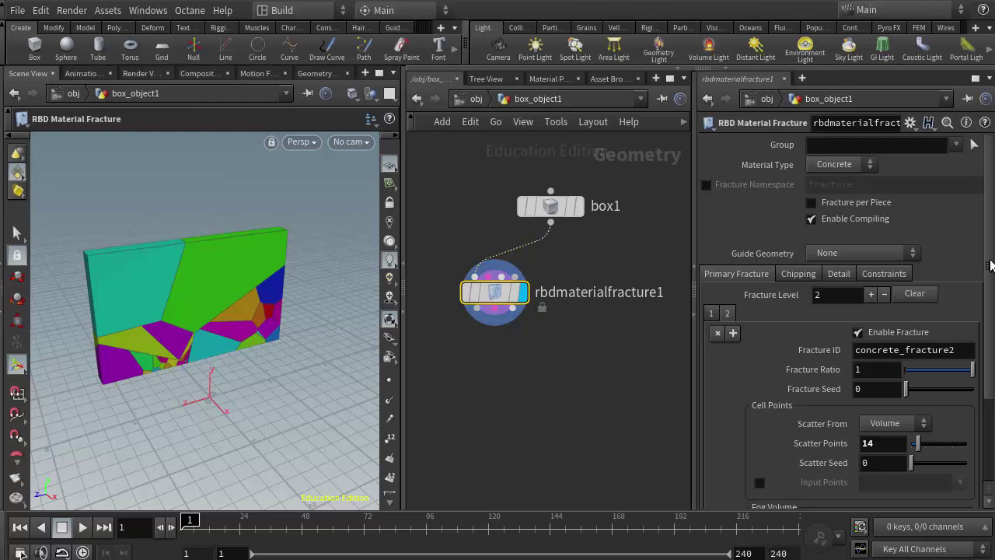
{"action": "left_click_drag", "start_coordinate": [989, 268], "coordinate": [986, 344]}
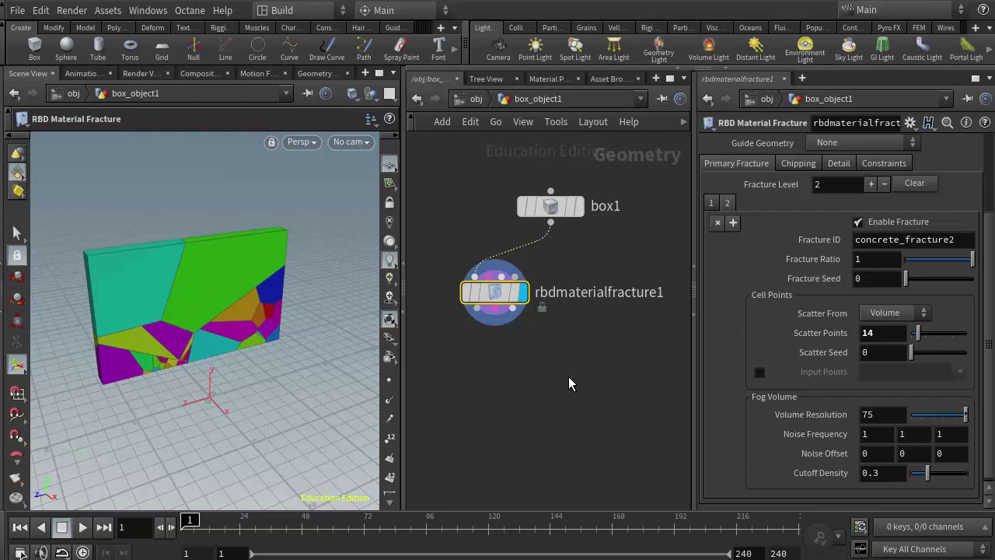
{"action": "left_click_drag", "start_coordinate": [496, 298], "coordinate": [498, 354]}
{"action": "mouse_move", "coordinate": [524, 347]}
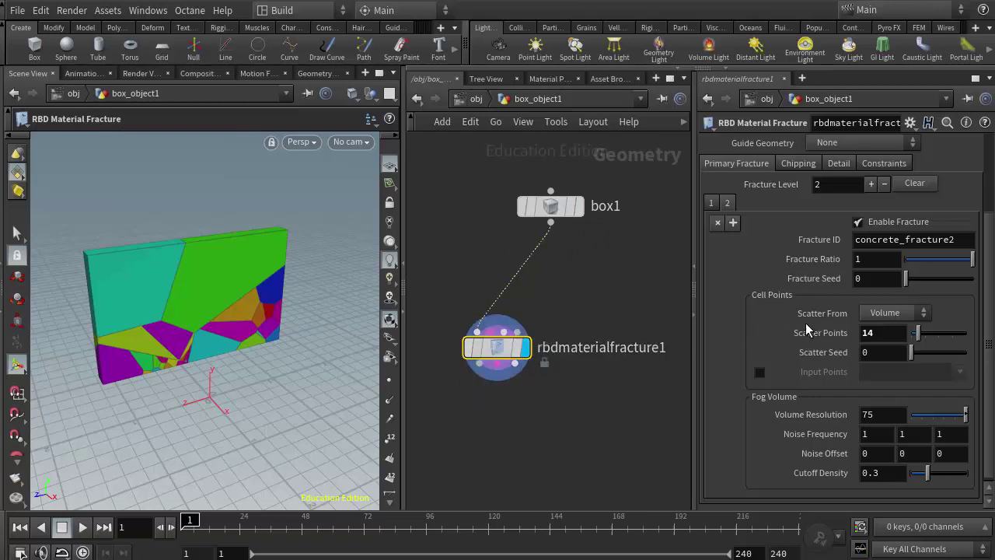
Set the second level's Scatter From to Attribute, using the density attribute.
{"action": "left_click", "coordinate": [904, 314]}
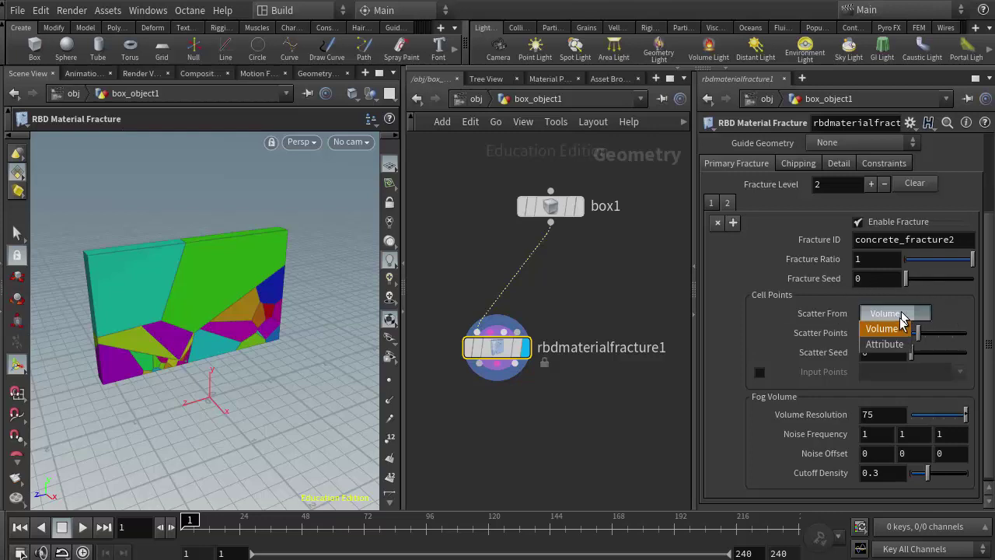
{"action": "left_click", "coordinate": [894, 344]}
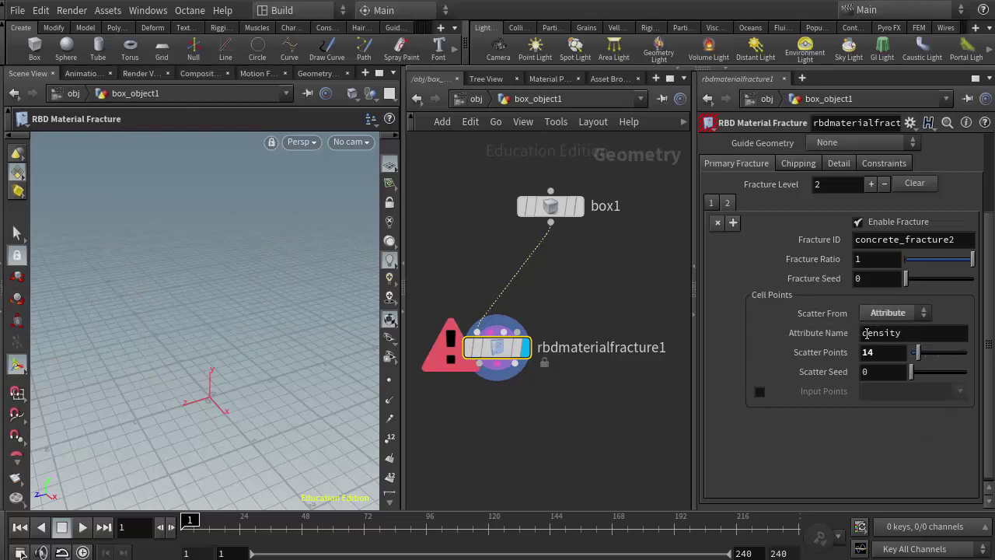
{"action": "double_click", "coordinate": [904, 333]}
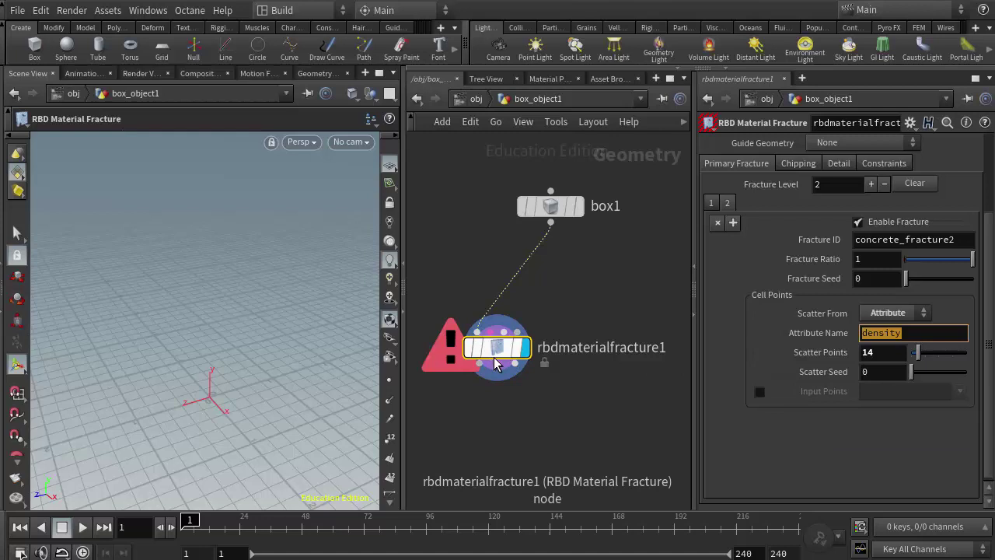
{"action": "left_click_drag", "start_coordinate": [523, 344], "coordinate": [534, 333]}
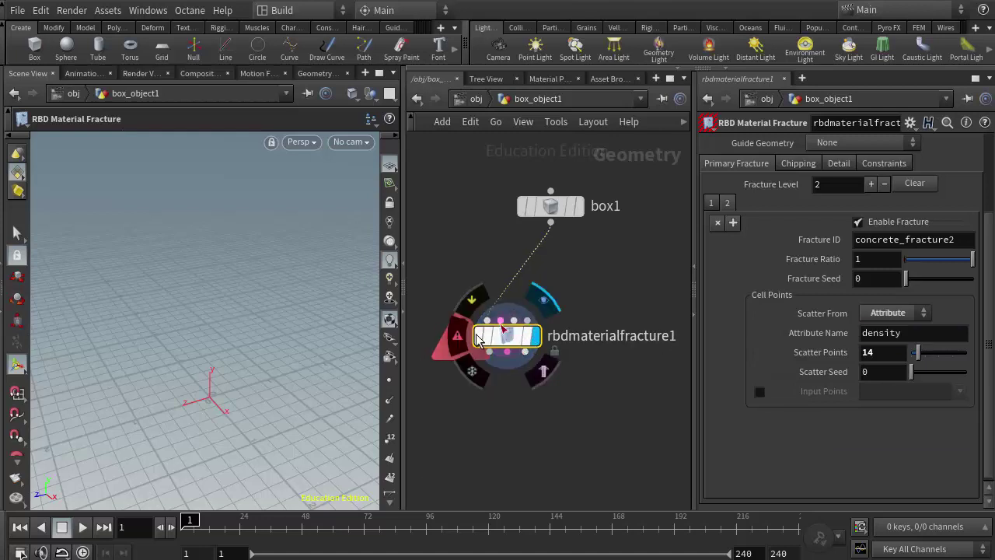
{"action": "key", "text": "ctrl+z"}
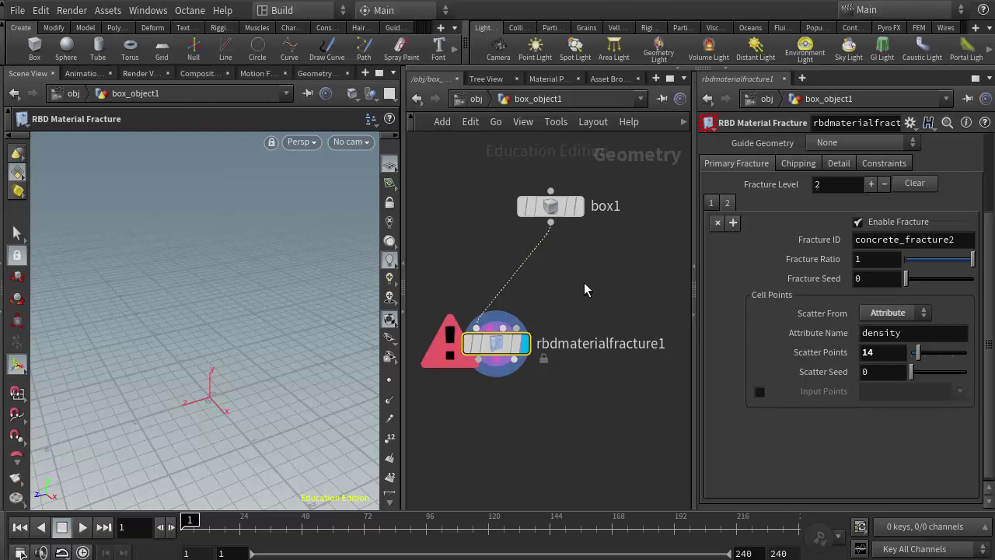
Insert an RBD Paint node between box1 and the fracture node and display it.
{"action": "key", "text": "Tab"}
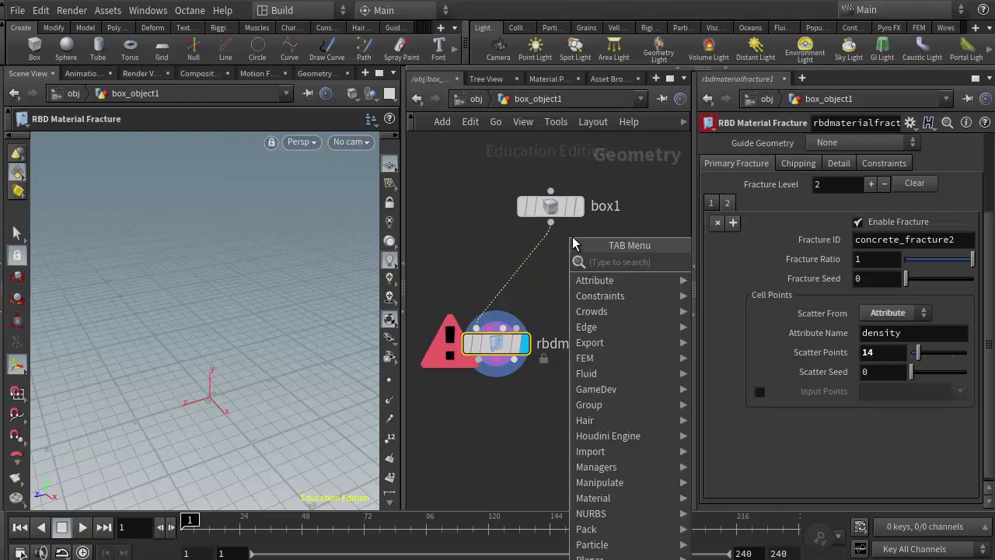
{"action": "type", "text": "rbd"}
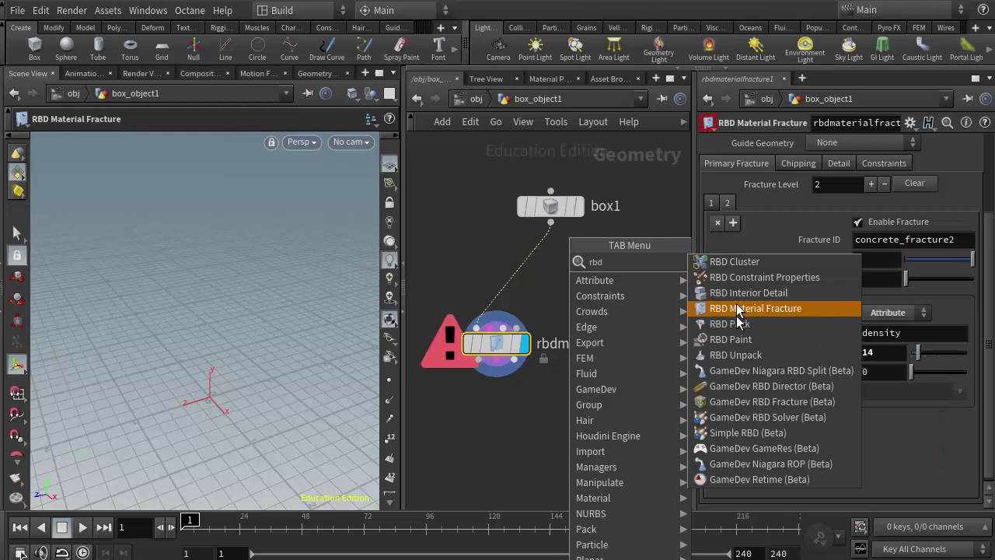
{"action": "left_click", "coordinate": [737, 339]}
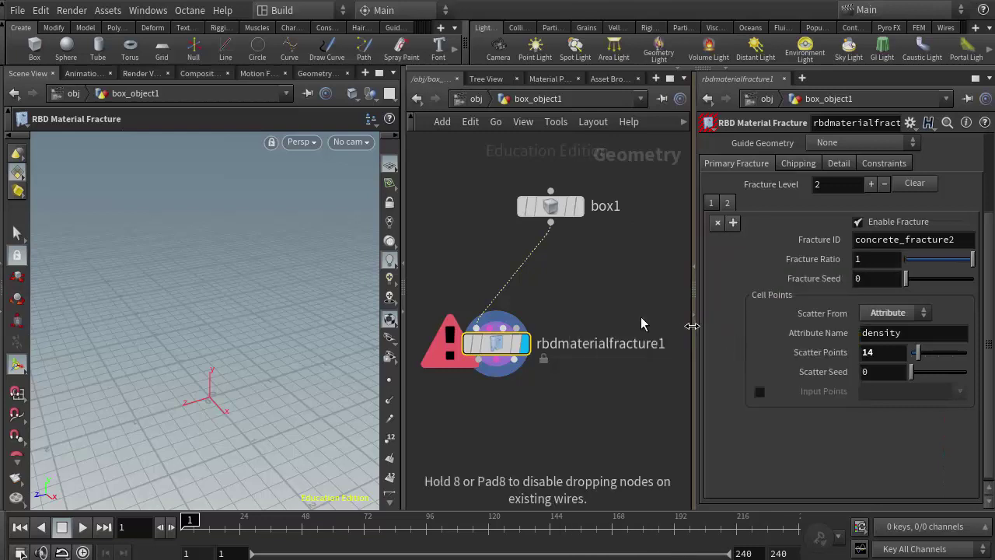
{"action": "left_click", "coordinate": [593, 281]}
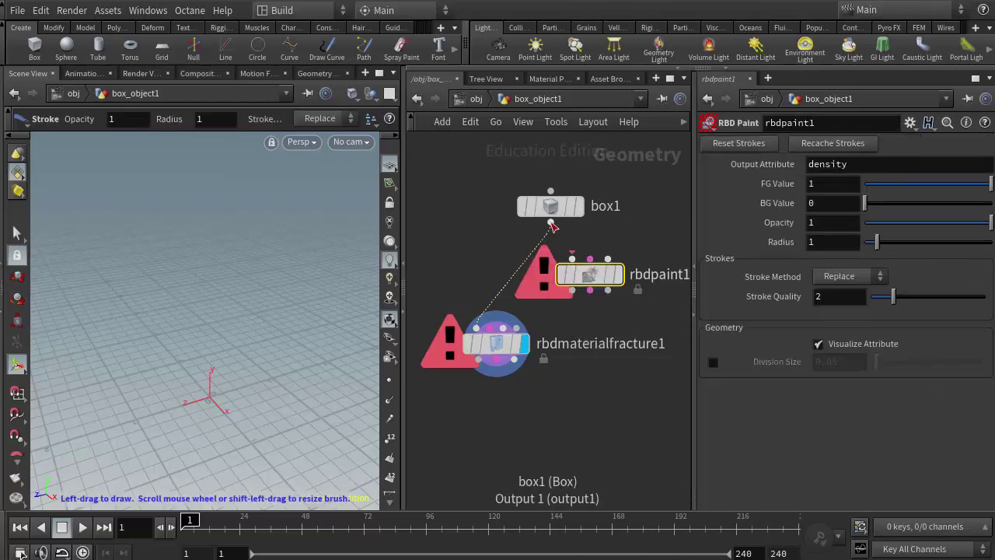
{"action": "left_click_drag", "start_coordinate": [551, 224], "coordinate": [596, 282]}
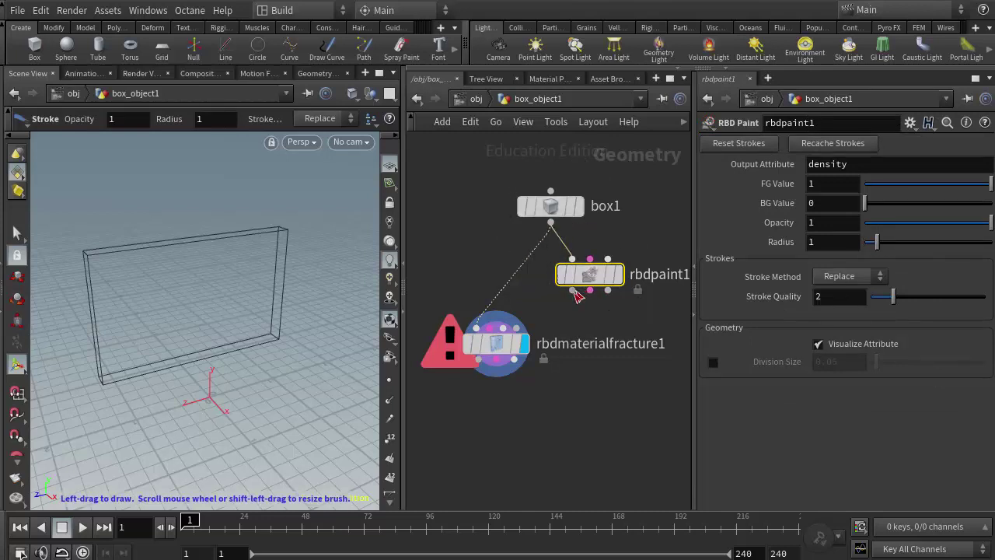
{"action": "left_click_drag", "start_coordinate": [573, 291], "coordinate": [479, 333]}
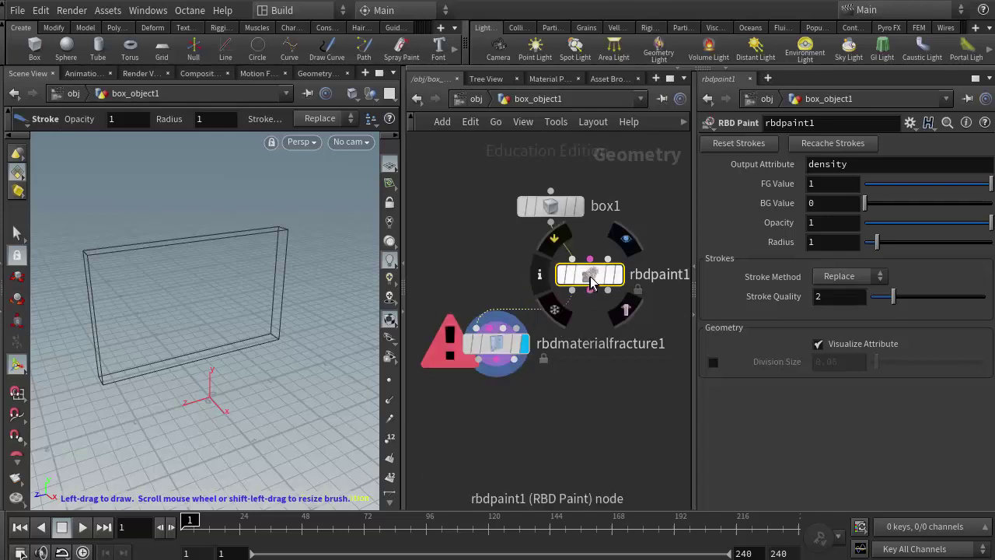
{"action": "left_click_drag", "start_coordinate": [590, 276], "coordinate": [512, 272]}
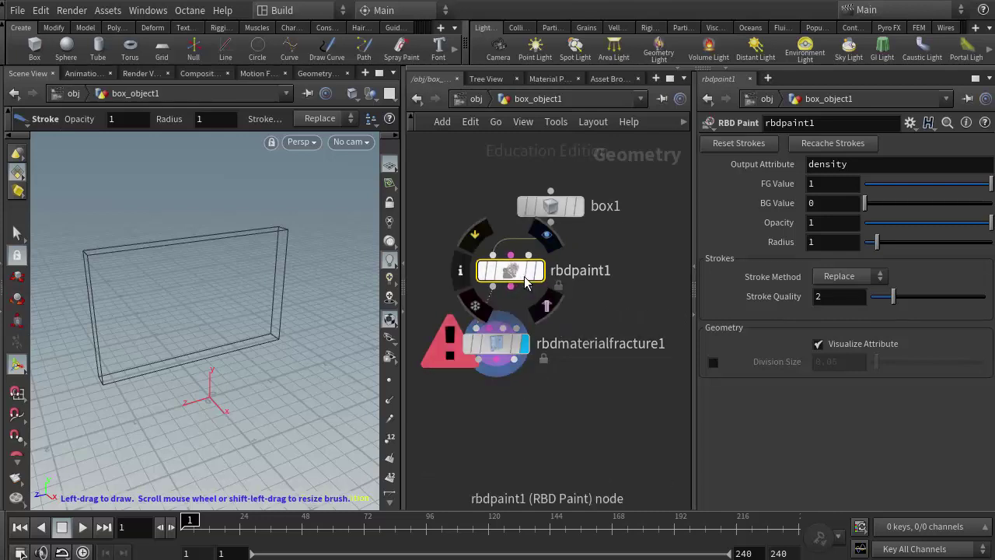
{"action": "left_click", "coordinate": [540, 272]}
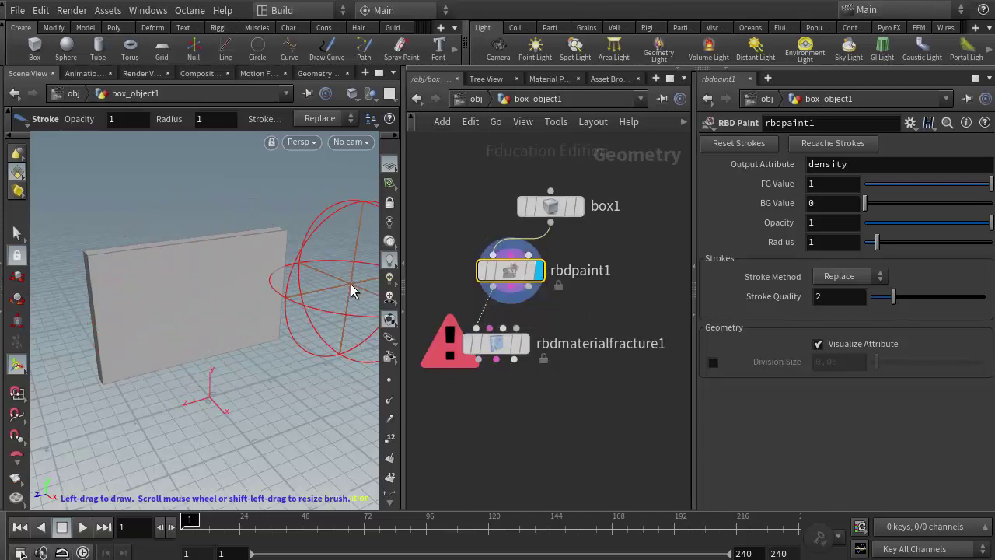
Paint a density stroke across the slab's upper left with a brush radius of about 0.33.
{"action": "mouse_move", "coordinate": [513, 284]}
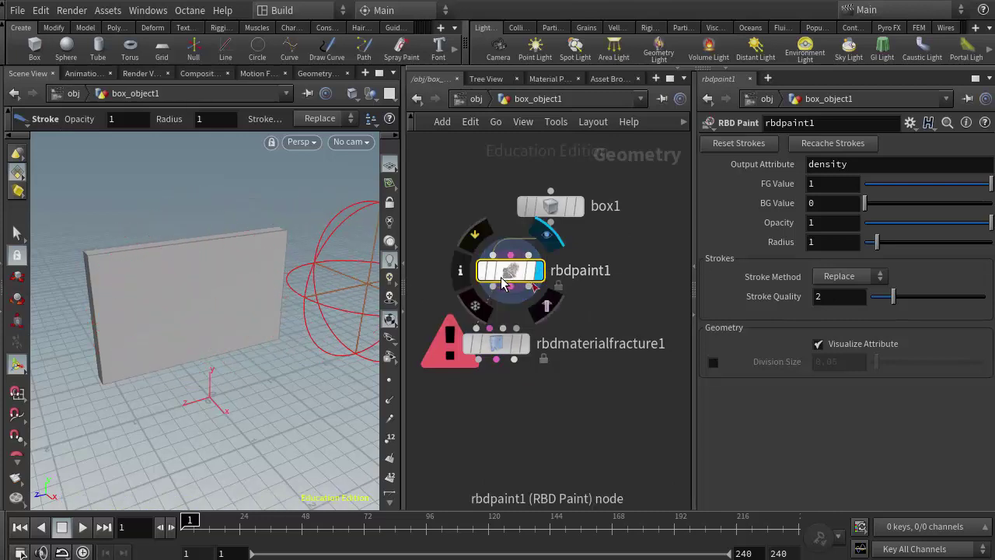
{"action": "left_click", "coordinate": [18, 365]}
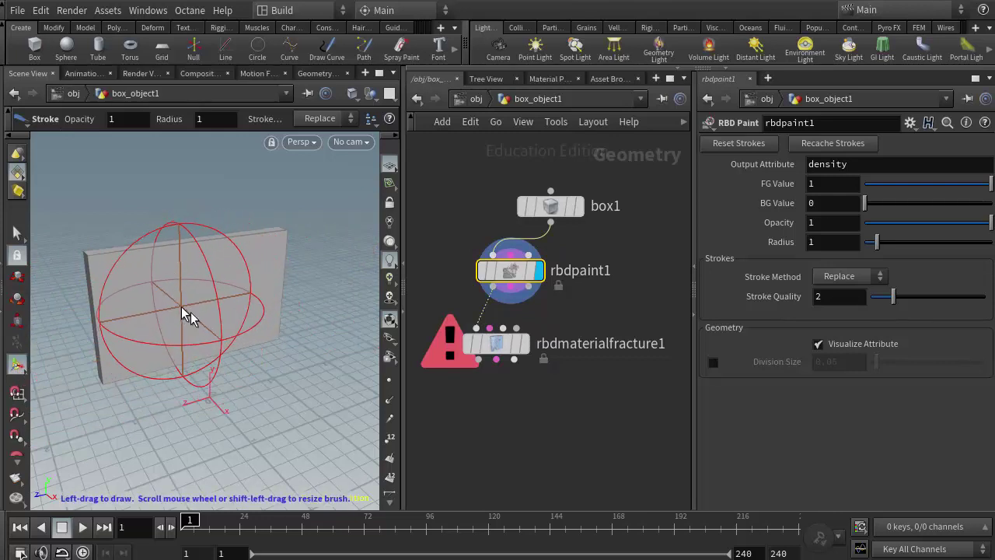
{"action": "mouse_move", "coordinate": [224, 313]}
{"action": "left_mouse_down", "text": "shift"}
{"action": "mouse_move", "coordinate": [218, 274]}
{"action": "mouse_move", "coordinate": [207, 289]}
{"action": "left_mouse_up", "text": "shift"}
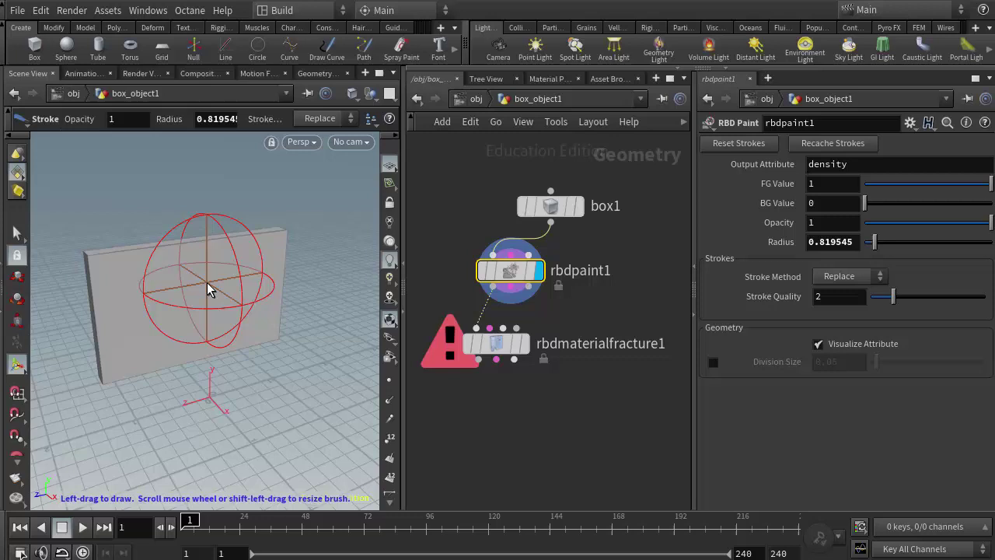
{"action": "scroll", "coordinate": [208, 289], "scroll_direction": "down", "scroll_amount": 4}
{"action": "scroll", "coordinate": [209, 289], "scroll_direction": "up", "scroll_amount": 4}
{"action": "scroll", "coordinate": [208, 290], "scroll_direction": "down", "scroll_amount": 2}
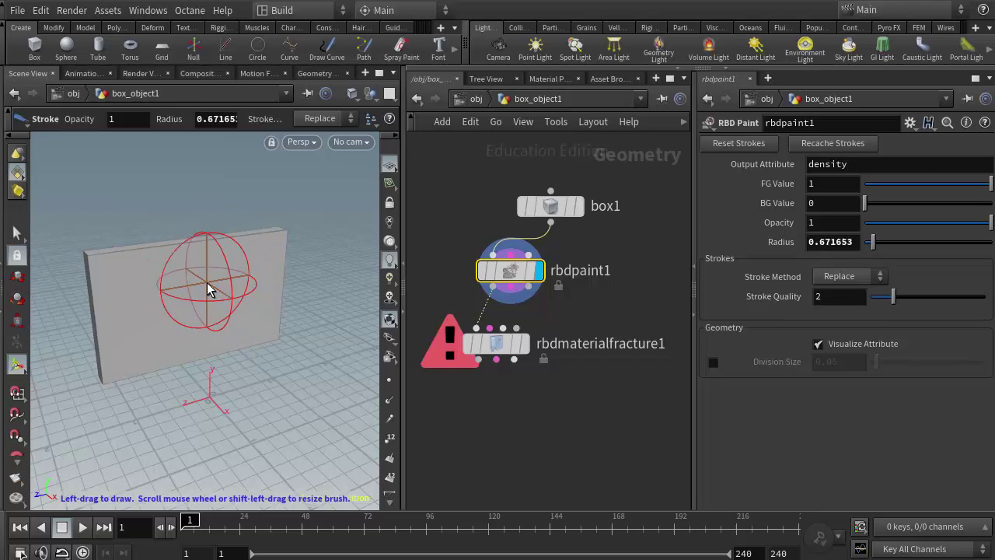
{"action": "scroll", "coordinate": [208, 290], "scroll_direction": "down", "scroll_amount": 3}
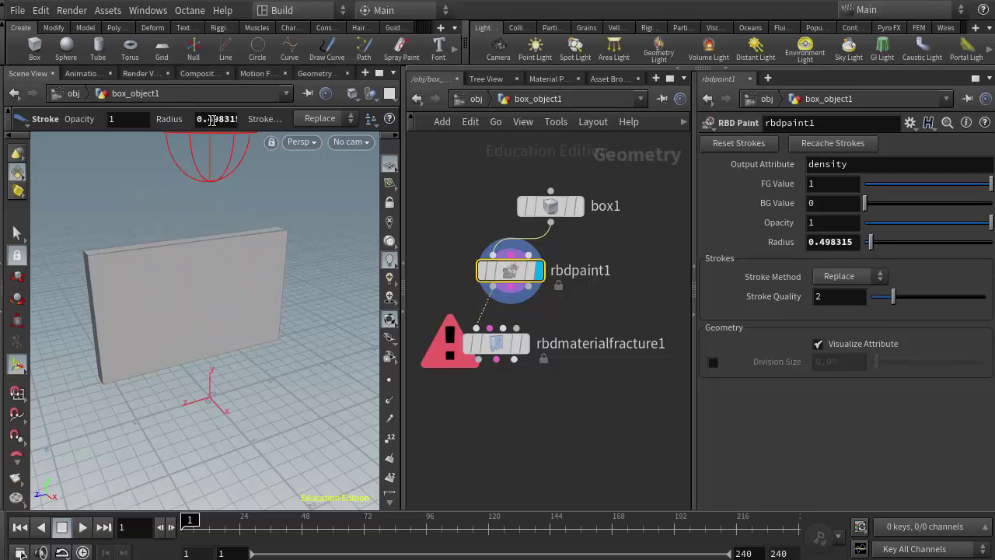
{"action": "scroll", "coordinate": [213, 296], "scroll_direction": "down", "scroll_amount": 6}
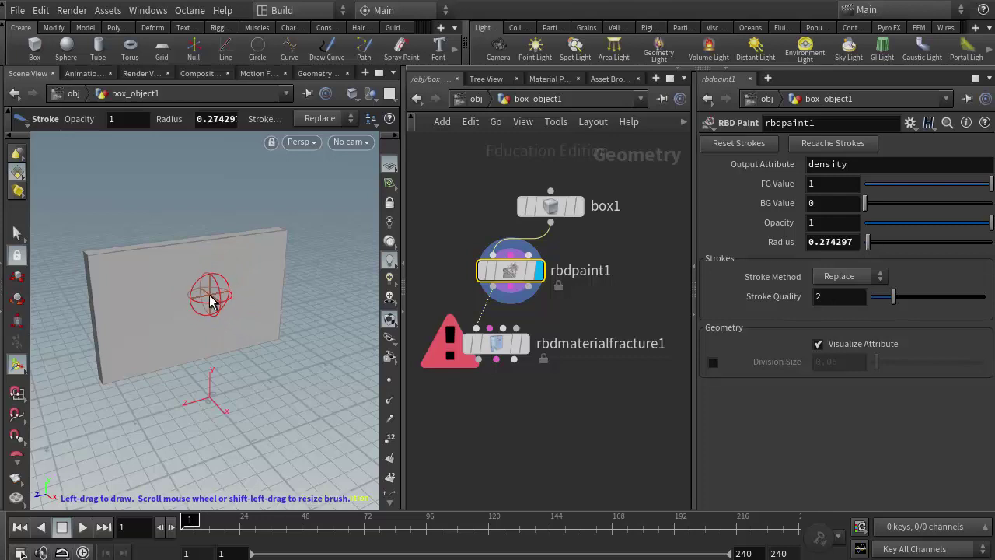
{"action": "scroll", "coordinate": [210, 302], "scroll_direction": "up", "scroll_amount": 2}
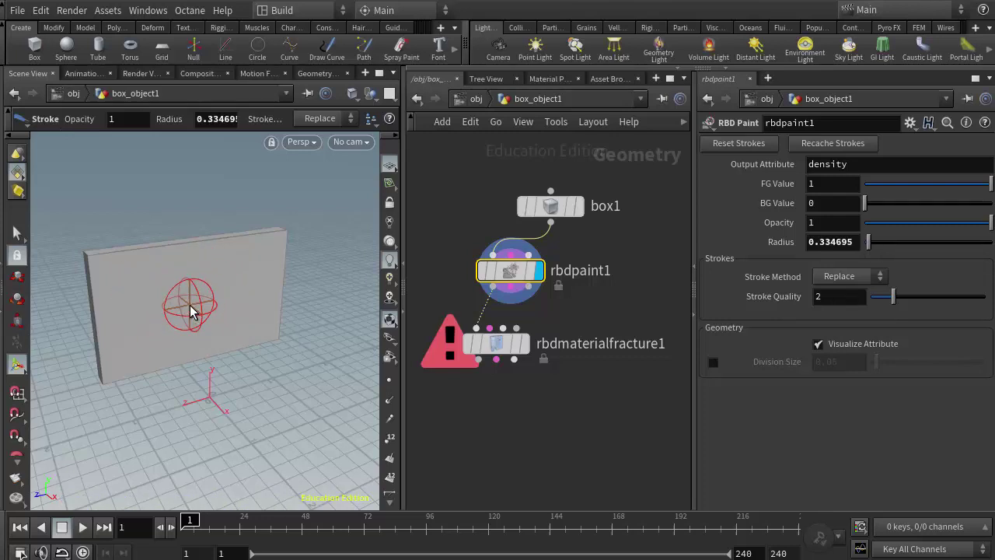
{"action": "left_click_drag", "start_coordinate": [193, 311], "coordinate": [95, 264]}
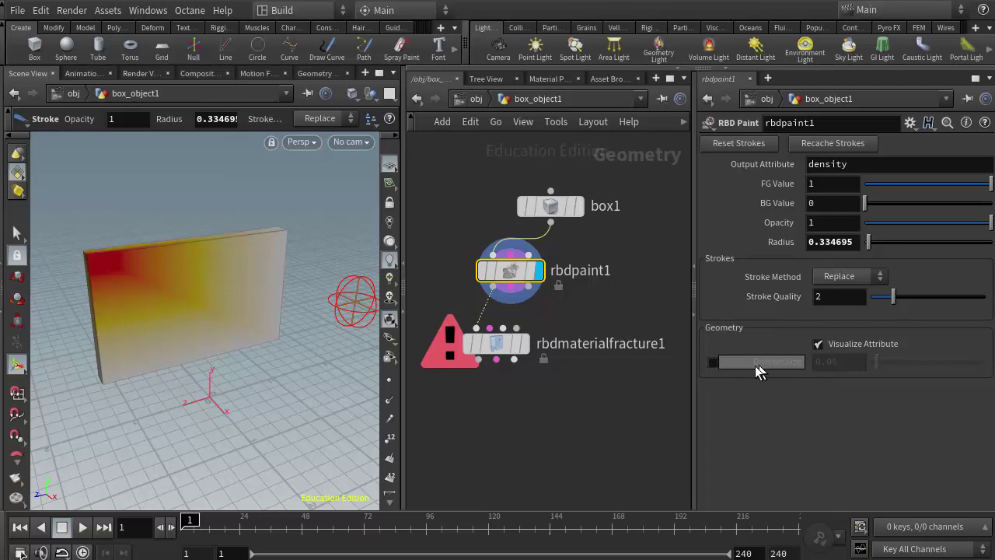
Subdivide the slab at 0.05 division size and repaint one round density patch at its centre.
{"action": "left_click", "coordinate": [713, 363]}
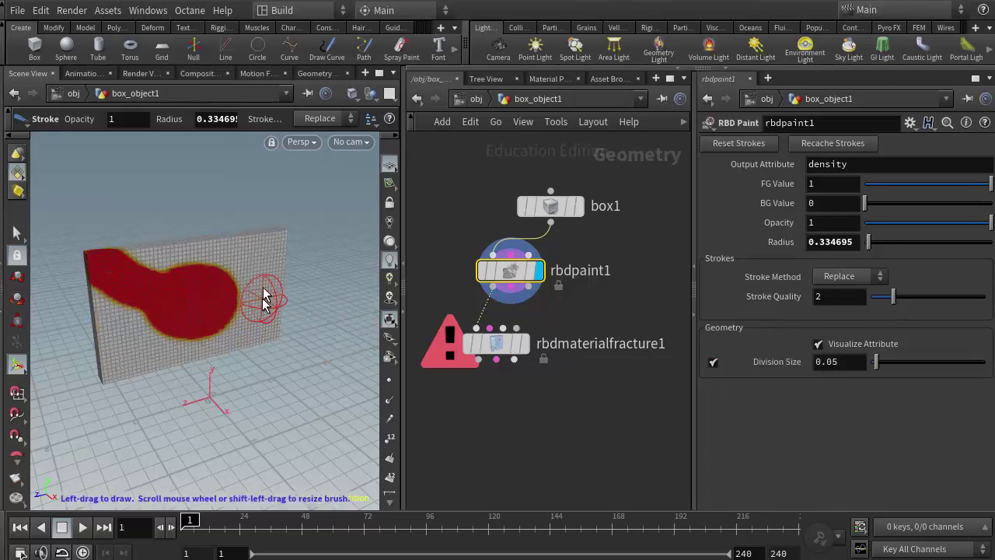
{"action": "left_click_drag", "start_coordinate": [255, 324], "coordinate": [143, 327]}
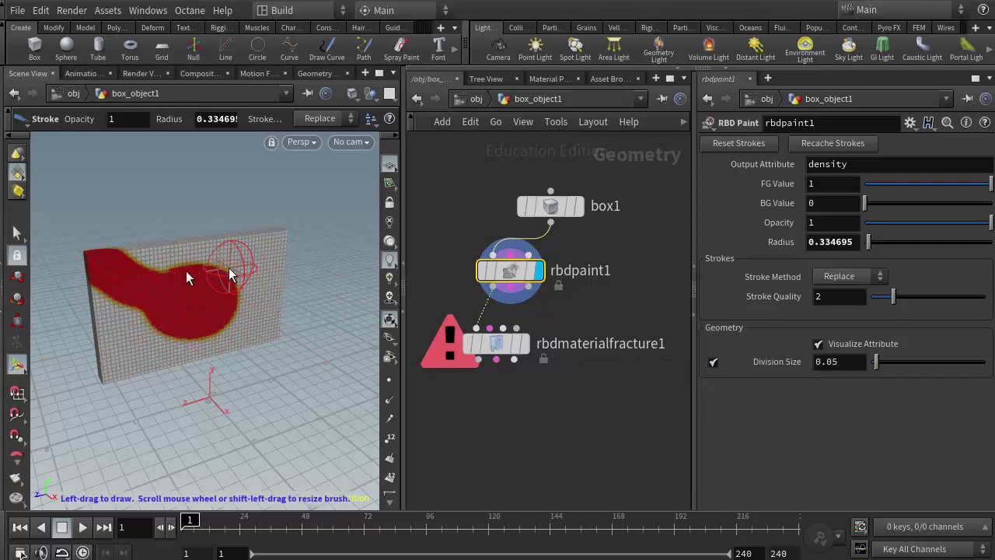
{"action": "left_click_drag", "start_coordinate": [233, 272], "coordinate": [194, 320]}
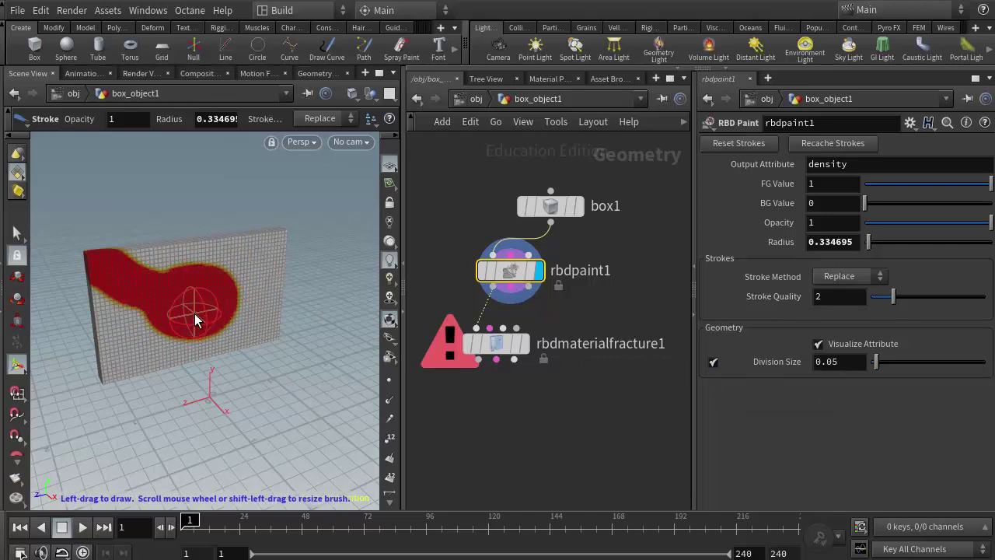
{"action": "mouse_move", "coordinate": [196, 320]}
{"action": "left_mouse_down"}
{"action": "mouse_move", "coordinate": [239, 315]}
{"action": "mouse_move", "coordinate": [242, 297]}
{"action": "mouse_move", "coordinate": [213, 270]}
{"action": "mouse_move", "coordinate": [220, 317]}
{"action": "mouse_move", "coordinate": [185, 319]}
{"action": "mouse_move", "coordinate": [216, 308]}
{"action": "mouse_move", "coordinate": [223, 280]}
{"action": "mouse_move", "coordinate": [226, 311]}
{"action": "mouse_move", "coordinate": [204, 301]}
{"action": "mouse_move", "coordinate": [192, 273]}
{"action": "mouse_move", "coordinate": [178, 296]}
{"action": "mouse_move", "coordinate": [197, 315]}
{"action": "mouse_move", "coordinate": [237, 321]}
{"action": "mouse_move", "coordinate": [215, 283]}
{"action": "mouse_move", "coordinate": [243, 290]}
{"action": "mouse_move", "coordinate": [211, 329]}
{"action": "mouse_move", "coordinate": [157, 315]}
{"action": "mouse_move", "coordinate": [180, 325]}
{"action": "mouse_move", "coordinate": [208, 278]}
{"action": "mouse_move", "coordinate": [169, 257]}
{"action": "mouse_move", "coordinate": [160, 298]}
{"action": "mouse_move", "coordinate": [161, 281]}
{"action": "mouse_move", "coordinate": [170, 293]}
{"action": "mouse_move", "coordinate": [138, 300]}
{"action": "mouse_move", "coordinate": [77, 245]}
{"action": "mouse_move", "coordinate": [143, 266]}
{"action": "mouse_move", "coordinate": [93, 245]}
{"action": "mouse_move", "coordinate": [137, 294]}
{"action": "mouse_move", "coordinate": [159, 290]}
{"action": "mouse_move", "coordinate": [195, 314]}
{"action": "mouse_move", "coordinate": [214, 302]}
{"action": "mouse_move", "coordinate": [204, 292]}
{"action": "mouse_move", "coordinate": [178, 300]}
{"action": "mouse_move", "coordinate": [183, 315]}
{"action": "mouse_move", "coordinate": [211, 303]}
{"action": "mouse_move", "coordinate": [200, 285]}
{"action": "mouse_move", "coordinate": [173, 280]}
{"action": "mouse_move", "coordinate": [235, 327]}
{"action": "left_mouse_up"}
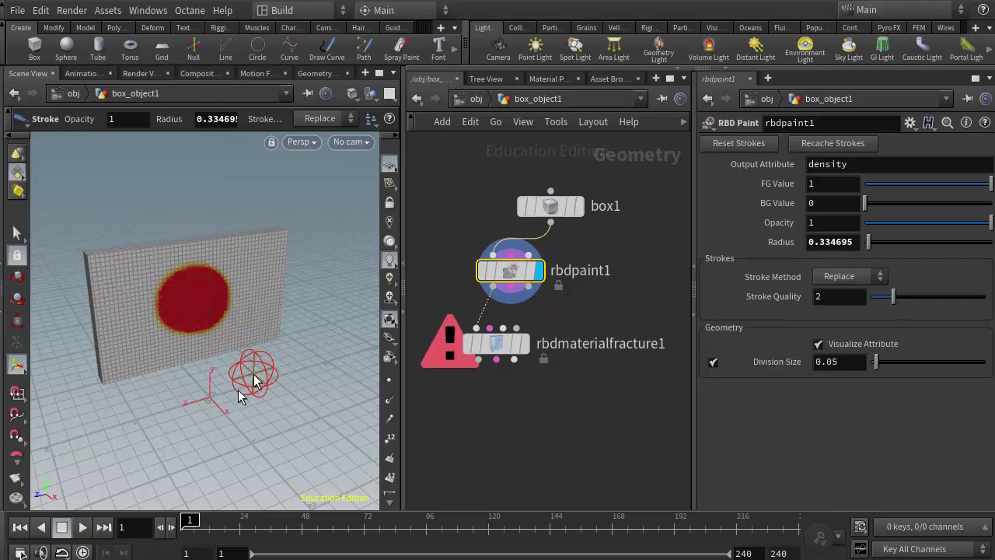
{"action": "key", "text": "Escape"}
{"action": "mouse_move", "coordinate": [244, 366]}
{"action": "left_mouse_down"}
{"action": "mouse_move", "coordinate": [223, 412]}
{"action": "mouse_move", "coordinate": [311, 399]}
{"action": "mouse_move", "coordinate": [188, 395]}
{"action": "mouse_move", "coordinate": [198, 401]}
{"action": "left_mouse_up"}
{"action": "key", "text": "Return"}
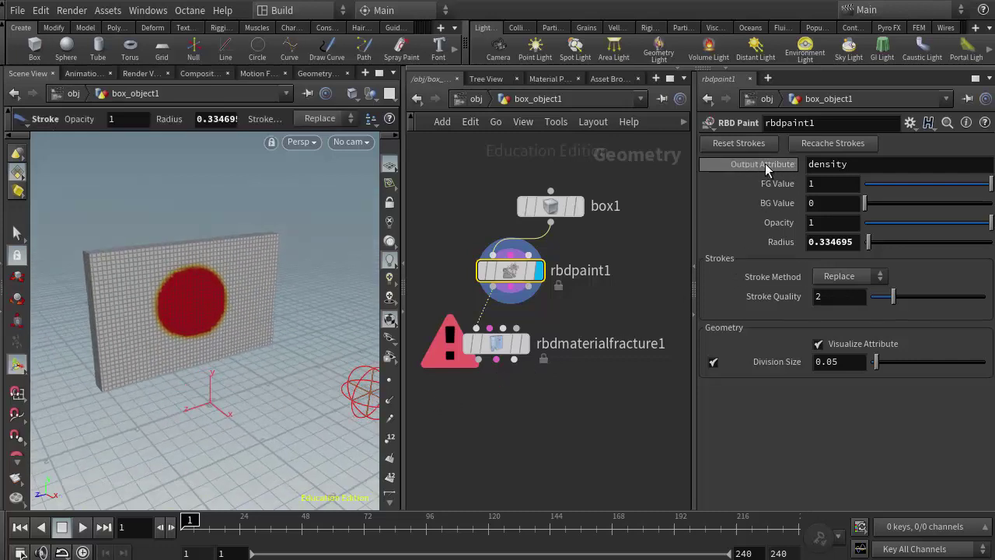
Display rbdmaterialfracture1 without its template overlay, showing pieces clustered around the painted density.
{"action": "double_click", "coordinate": [828, 164]}
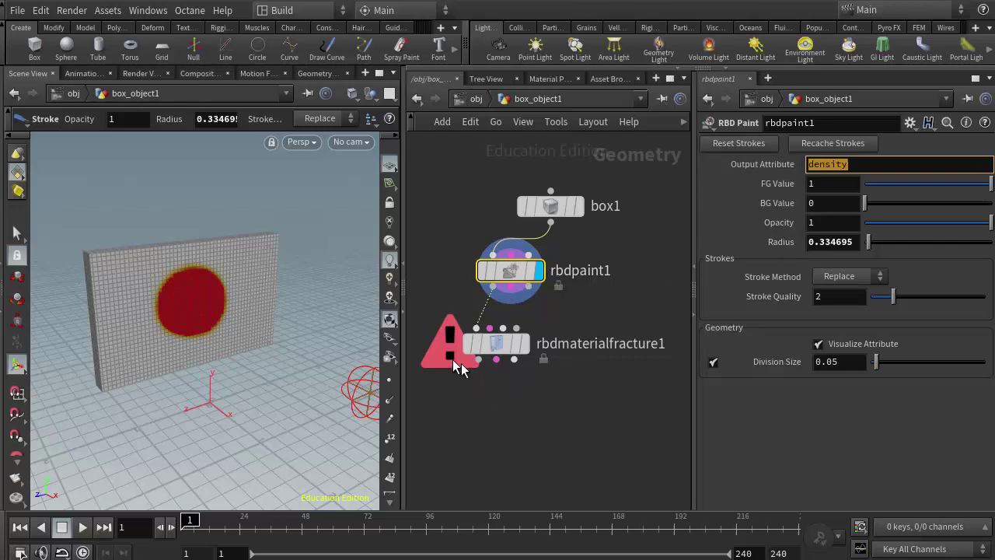
{"action": "left_click", "coordinate": [496, 344]}
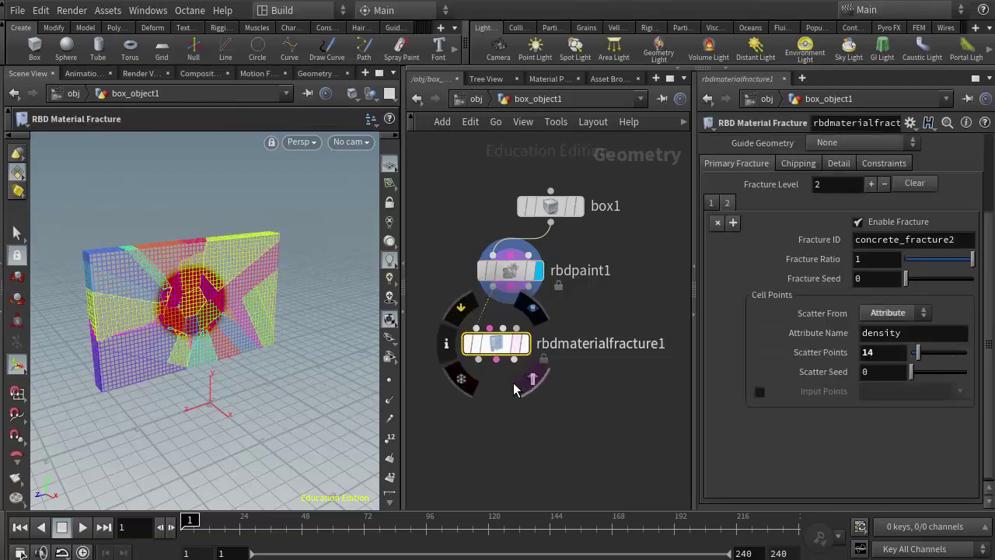
{"action": "left_click_drag", "start_coordinate": [498, 357], "coordinate": [504, 358]}
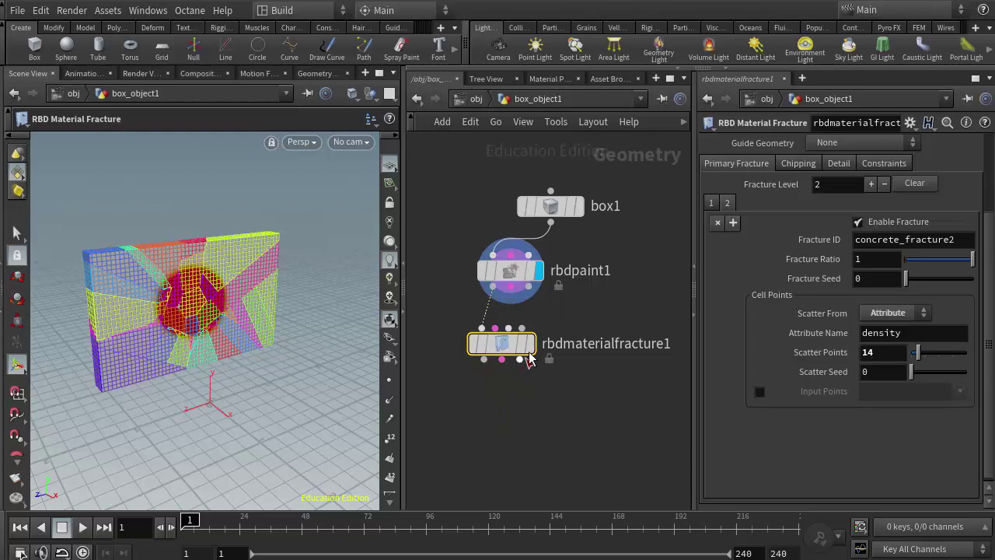
{"action": "left_click", "coordinate": [535, 385]}
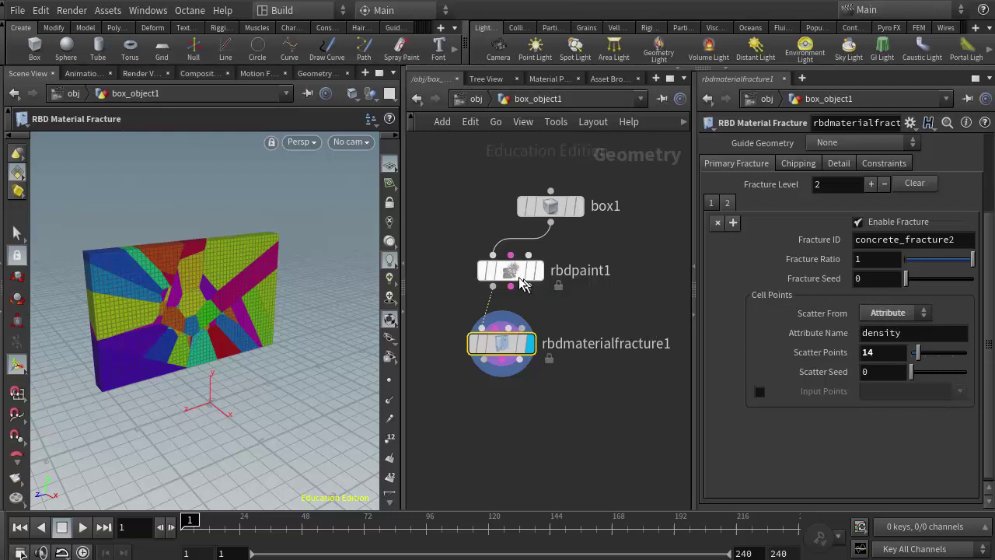
{"action": "mouse_move", "coordinate": [512, 278]}
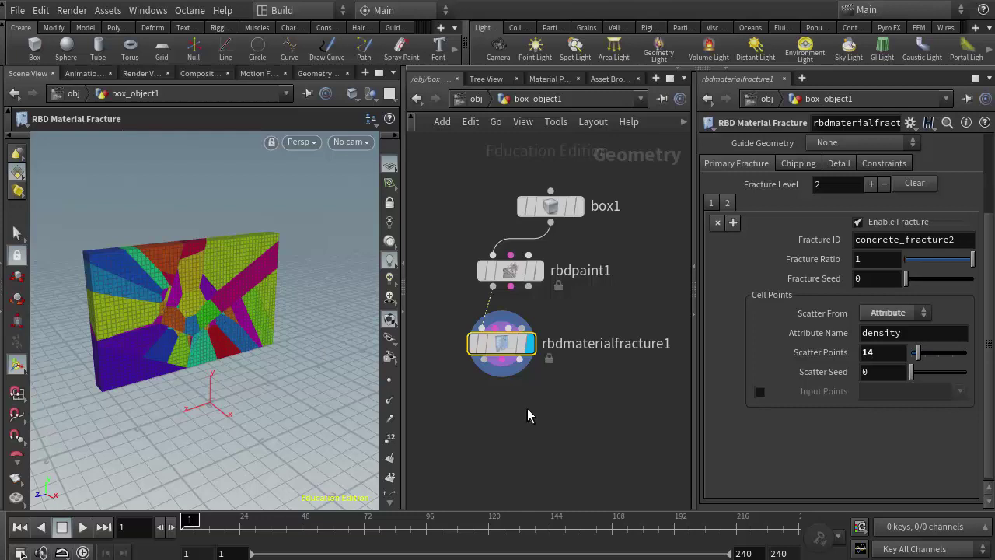
{"action": "mouse_move", "coordinate": [507, 301]}
{"action": "scroll", "coordinate": [986, 416], "scroll_direction": "up", "scroll_amount": 3}
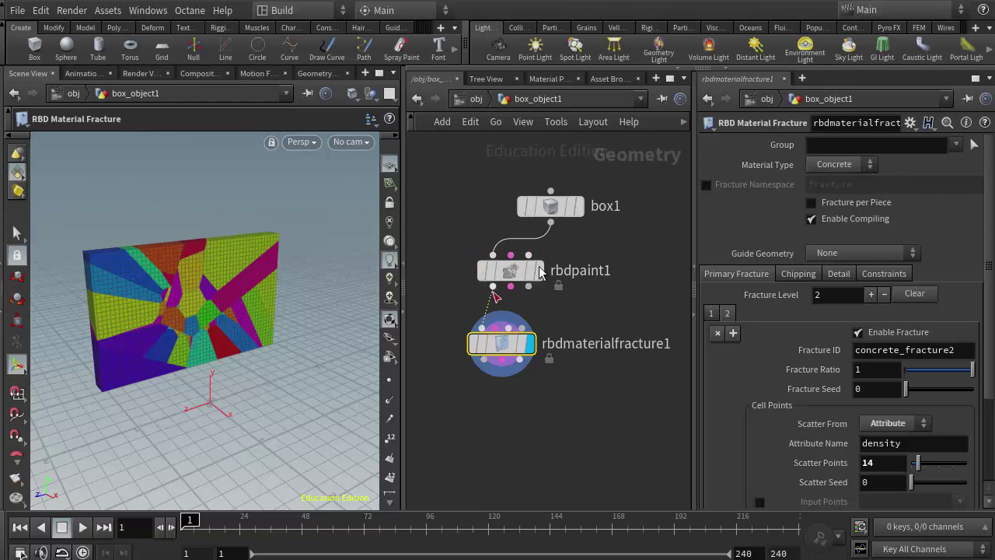
{"action": "mouse_move", "coordinate": [554, 281]}
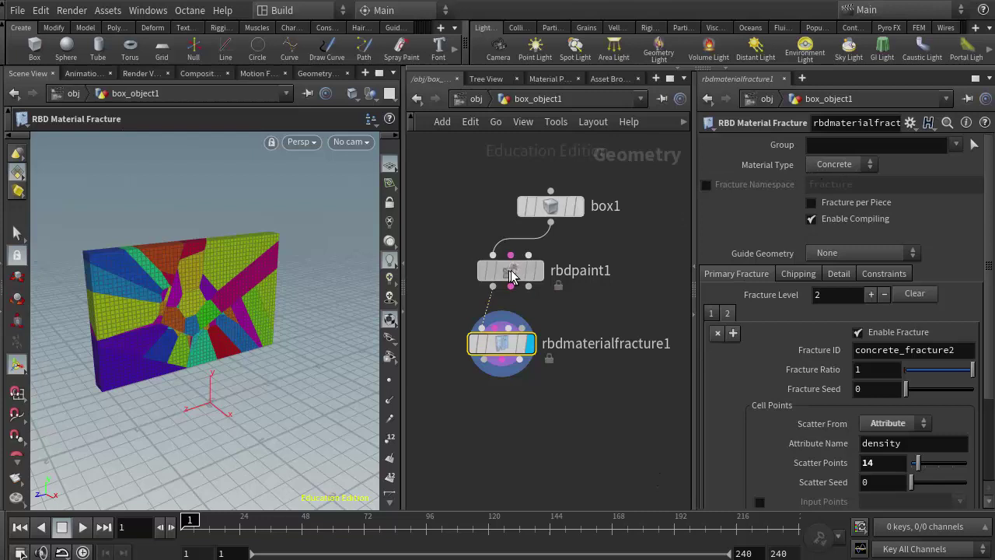
Bypass rbdpaint1 and set rbdmaterialfracture1's Material Type to Glass.
{"action": "mouse_move", "coordinate": [510, 277]}
{"action": "left_mouse_down"}
{"action": "mouse_move", "coordinate": [533, 276]}
{"action": "mouse_move", "coordinate": [502, 274]}
{"action": "left_mouse_up"}
{"action": "mouse_move", "coordinate": [475, 279]}
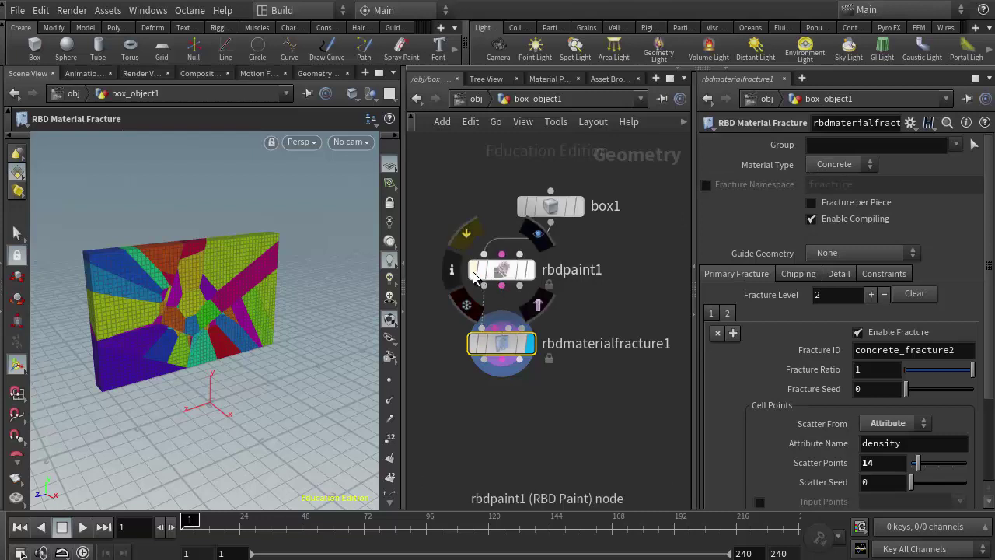
{"action": "left_click", "coordinate": [474, 279]}
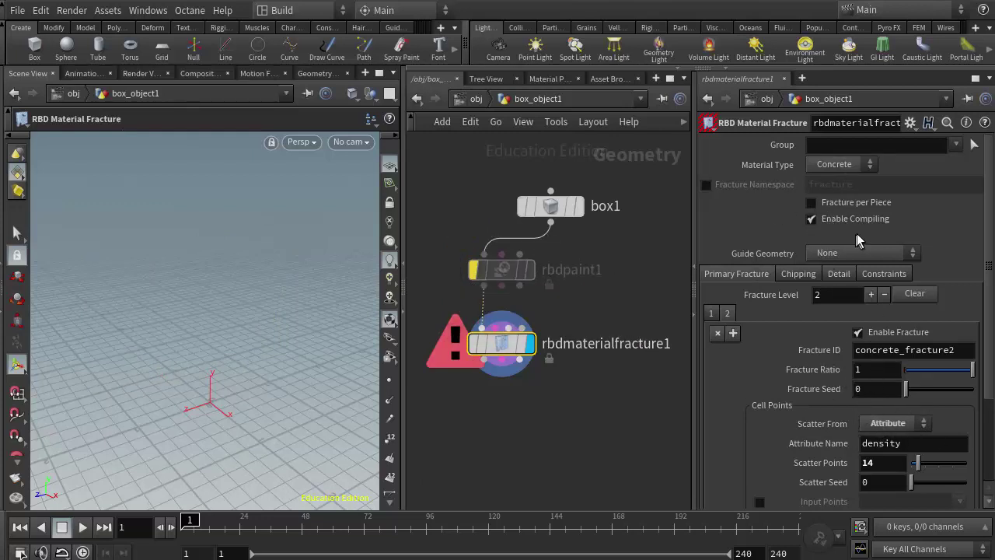
{"action": "left_click", "coordinate": [834, 166]}
{"action": "left_click", "coordinate": [829, 194]}
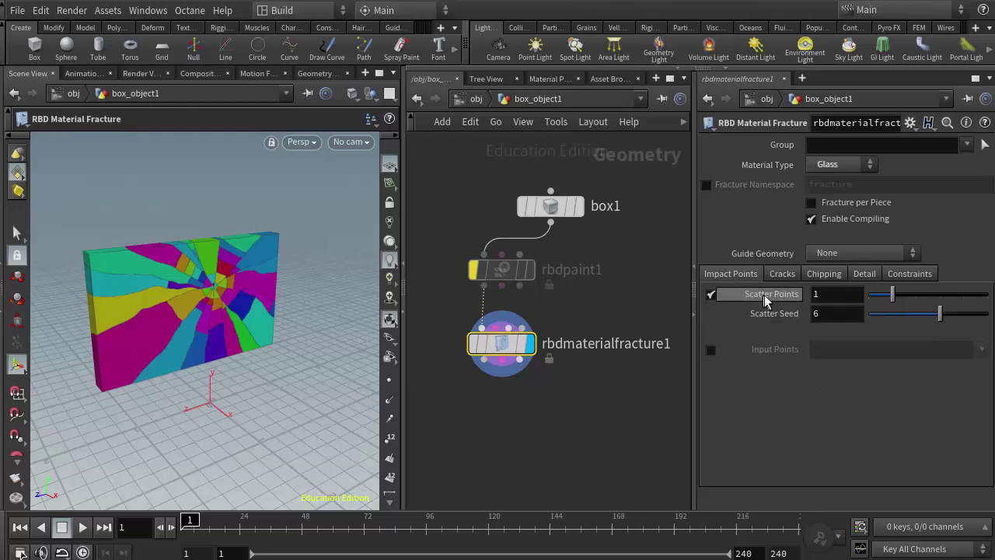
{"action": "mouse_move", "coordinate": [895, 301]}
{"action": "left_mouse_down"}
{"action": "mouse_move", "coordinate": [924, 300]}
{"action": "mouse_move", "coordinate": [904, 300]}
{"action": "left_mouse_up"}
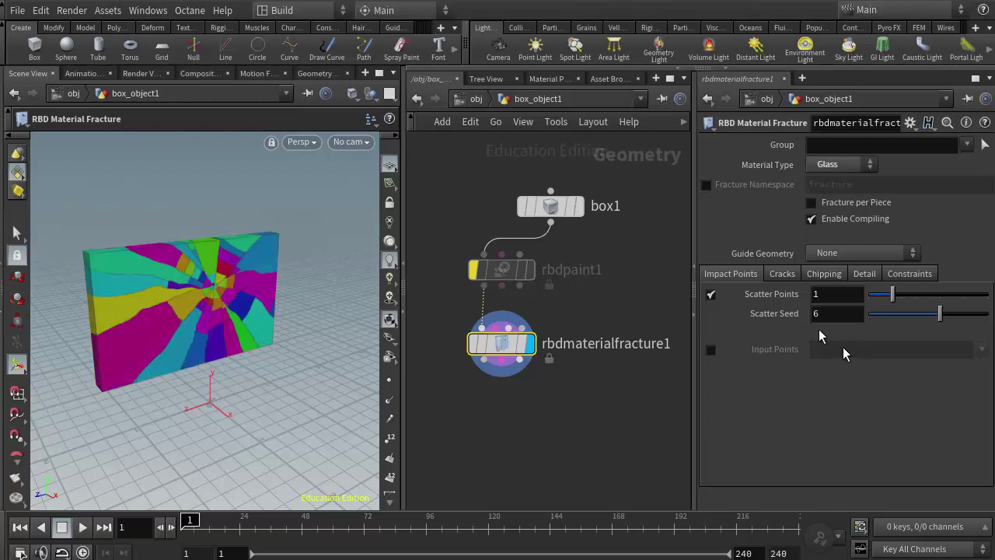
{"action": "left_click", "coordinate": [783, 274]}
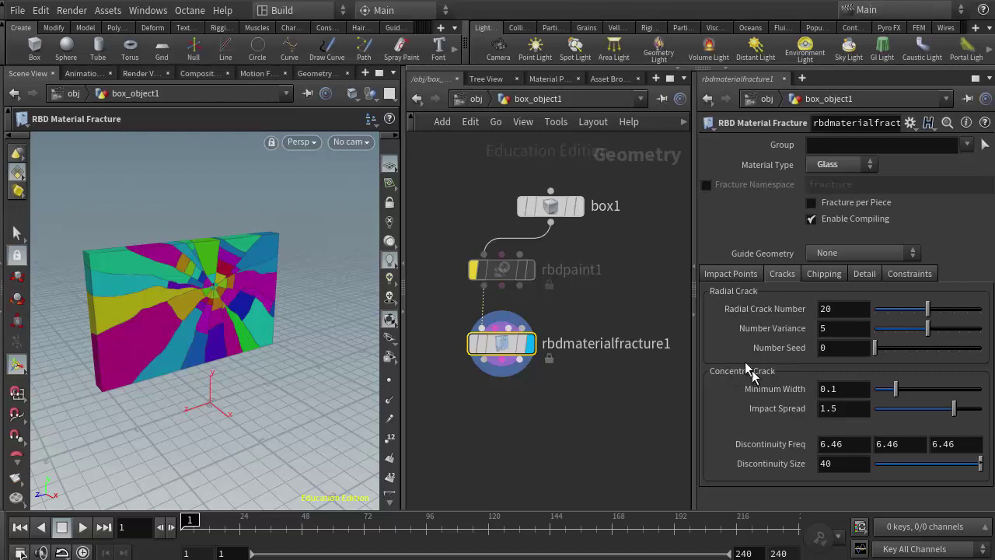
{"action": "left_click", "coordinate": [735, 274]}
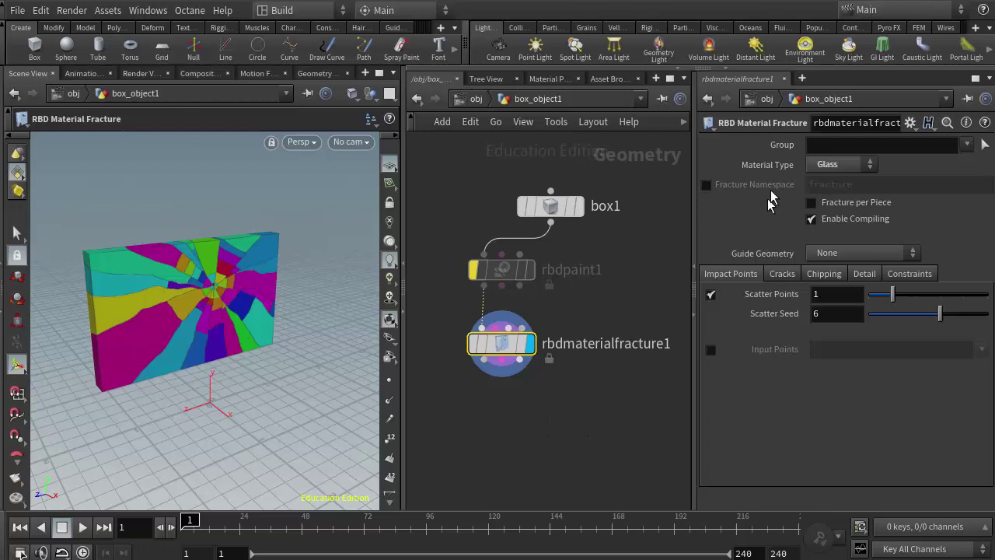
Set Material Type to Wood and step Grain Spacing up through 0.164 and 0.193 to 0.25.
{"action": "left_click", "coordinate": [843, 165]}
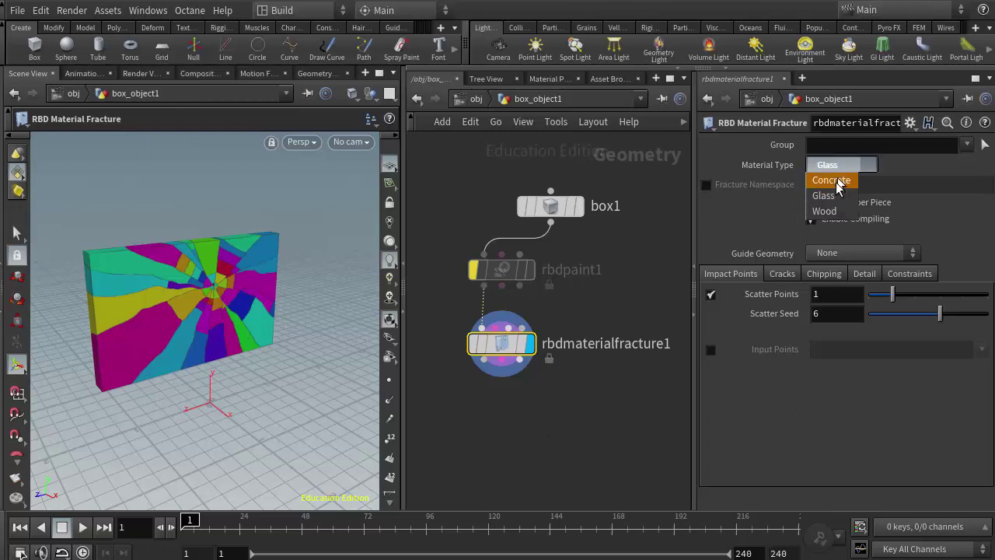
{"action": "left_click", "coordinate": [826, 211]}
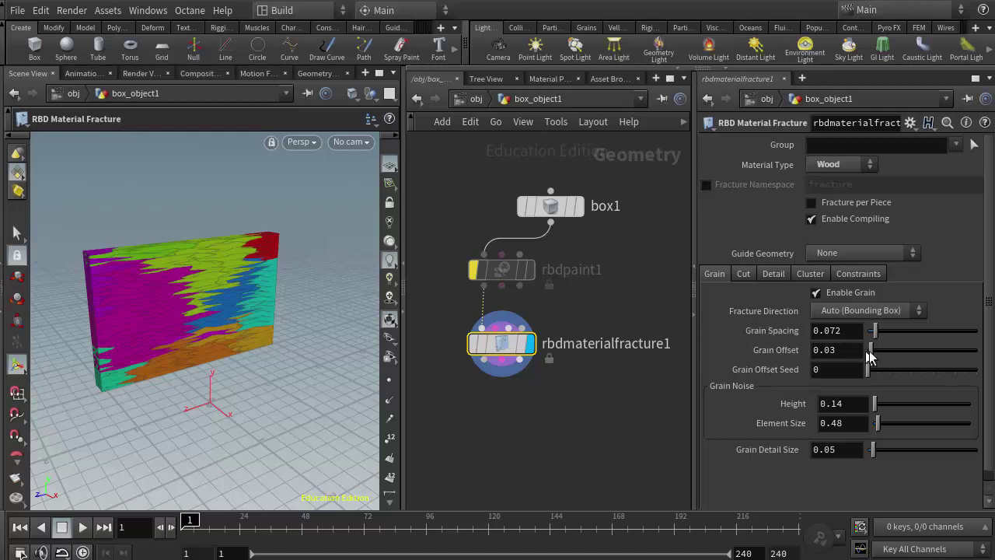
{"action": "left_click_drag", "start_coordinate": [874, 331], "coordinate": [873, 331]}
{"action": "left_click", "coordinate": [887, 332]}
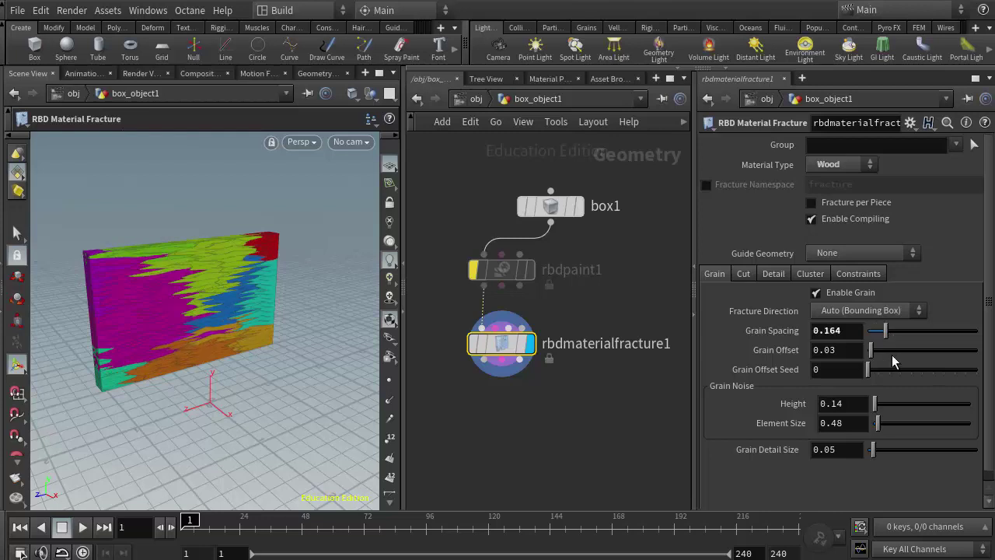
{"action": "left_click", "coordinate": [891, 332]}
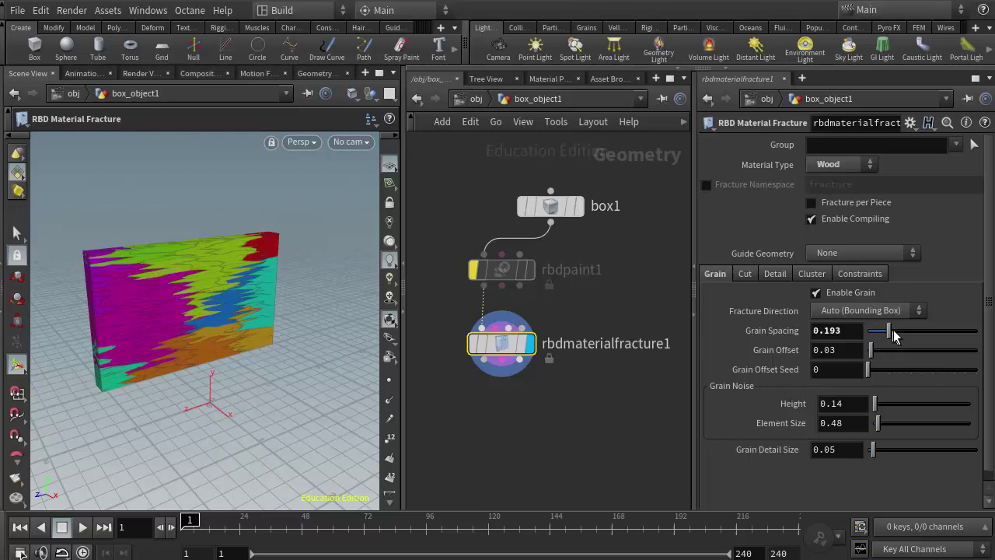
{"action": "left_click", "coordinate": [895, 332]}
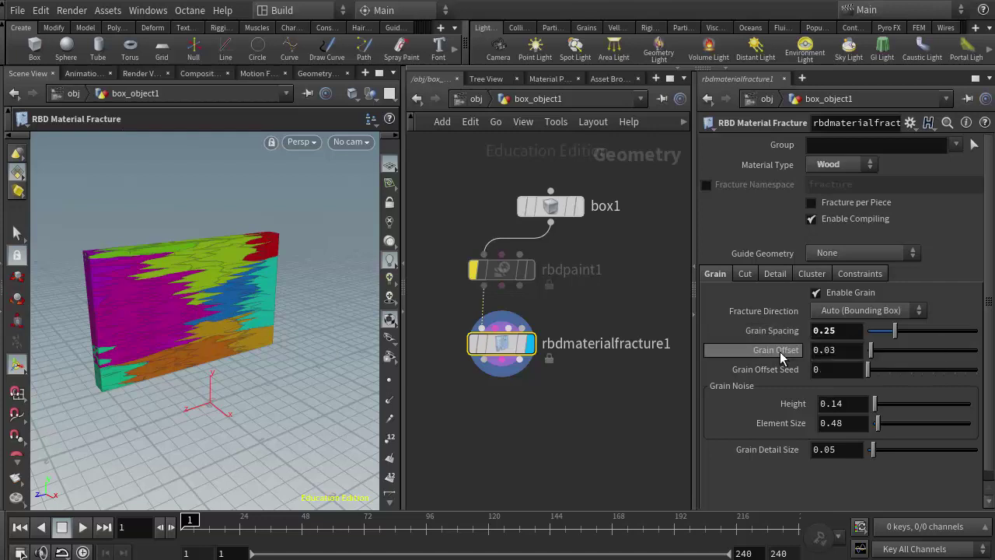
On the Cut tab, bring Splinter Density down to 10.9 and Curve Noise Height up to 1.45.
{"action": "left_click", "coordinate": [742, 277]}
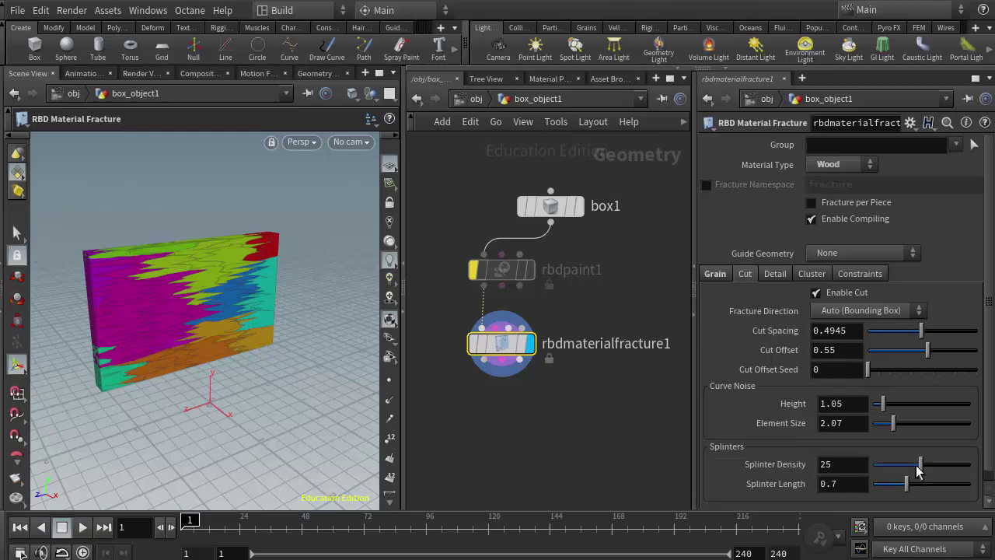
{"action": "left_click_drag", "start_coordinate": [921, 465], "coordinate": [890, 469]}
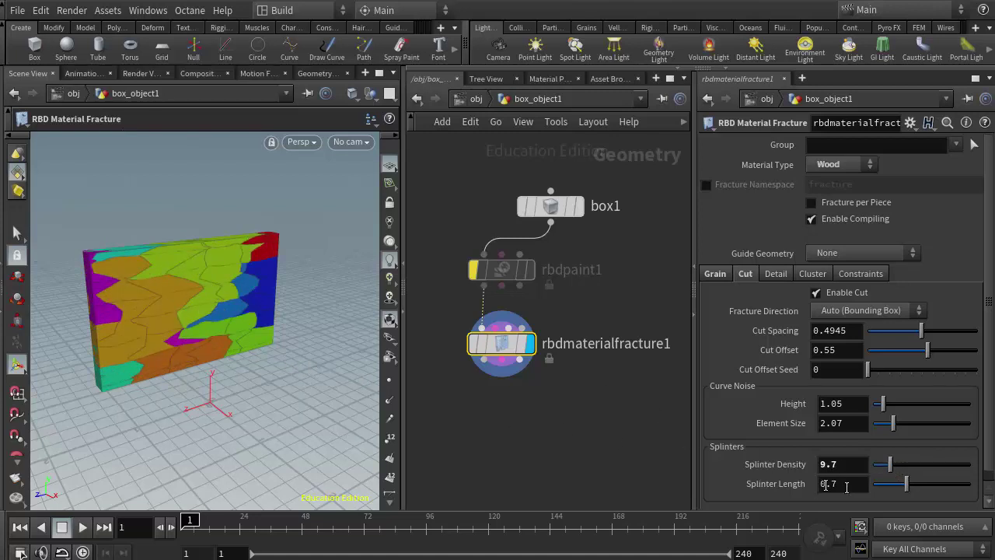
{"action": "key", "text": "ctrl+z"}
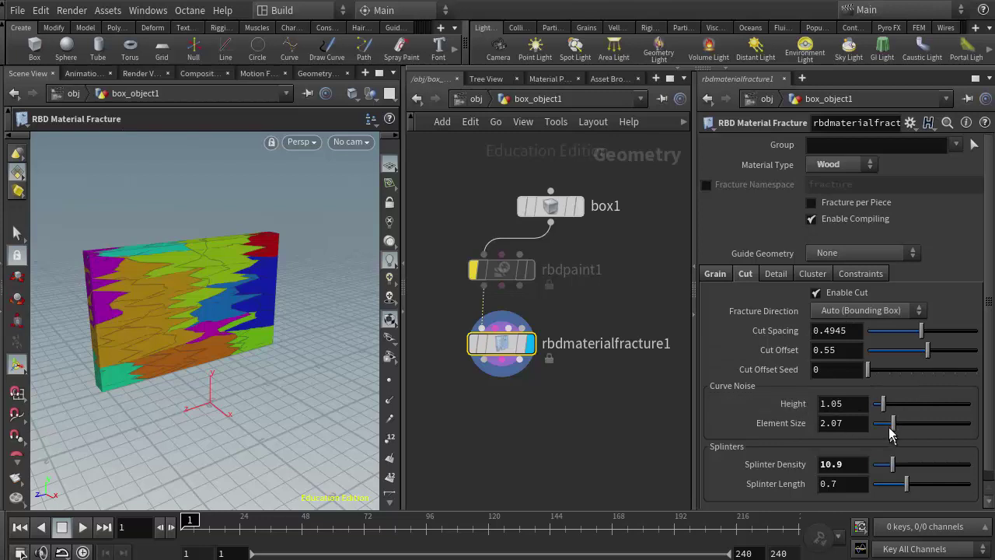
{"action": "left_click_drag", "start_coordinate": [882, 412], "coordinate": [887, 407]}
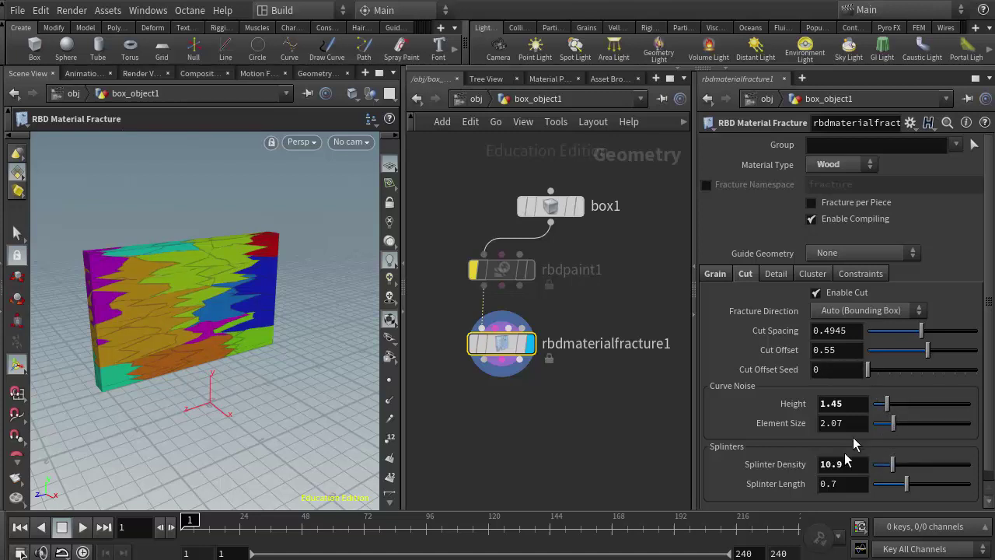
{"action": "left_click", "coordinate": [720, 276]}
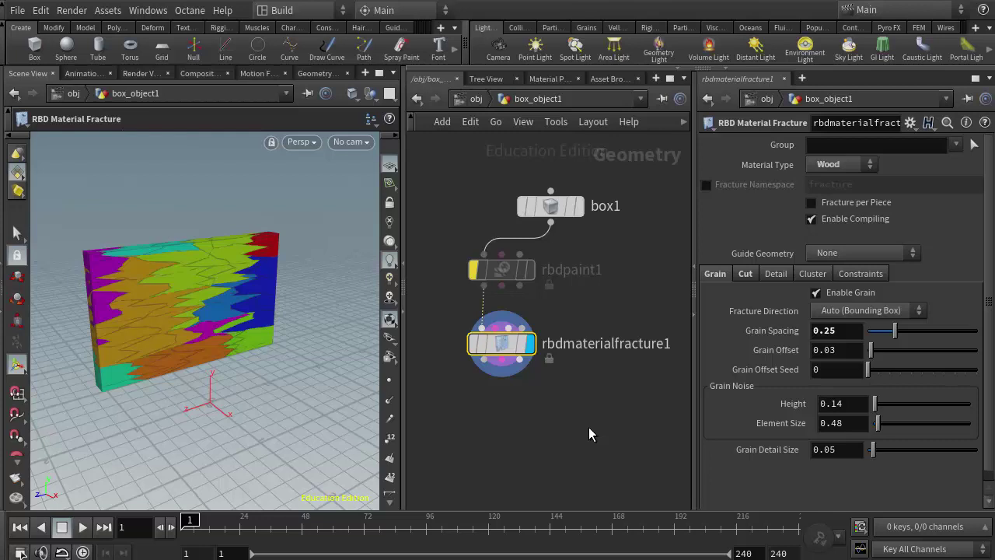
{"action": "mouse_move", "coordinate": [513, 366]}
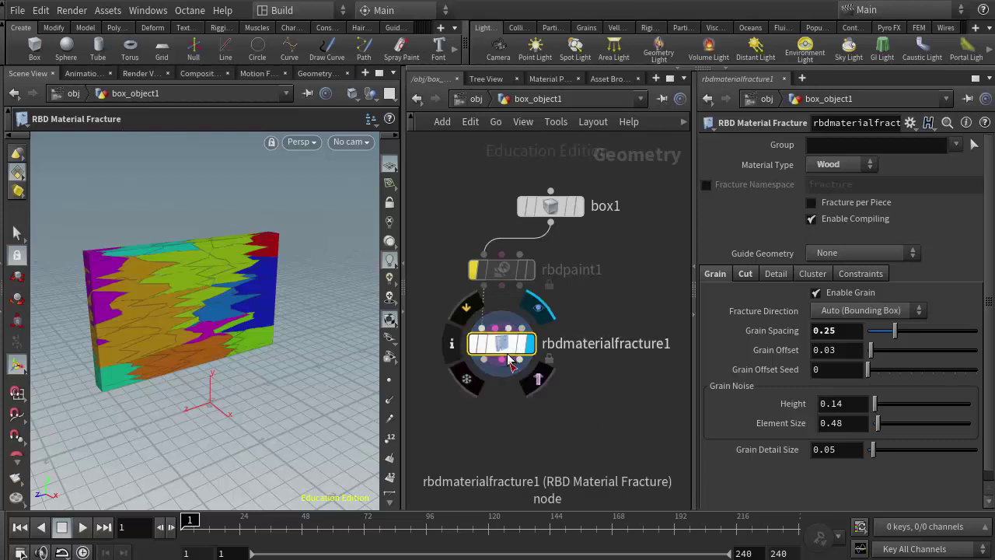